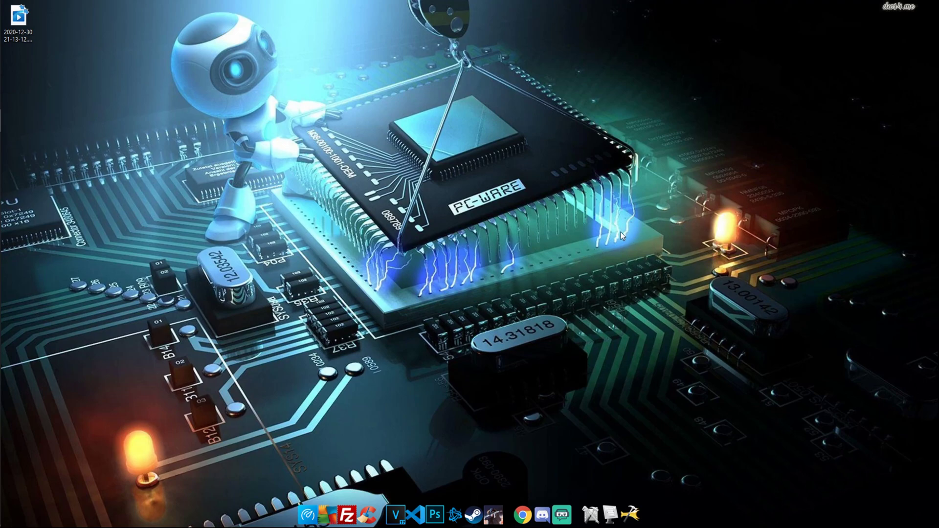
Open the FiveM docs 'Setting up a server' guide in Chrome and review its installation steps
left_click(523, 514)
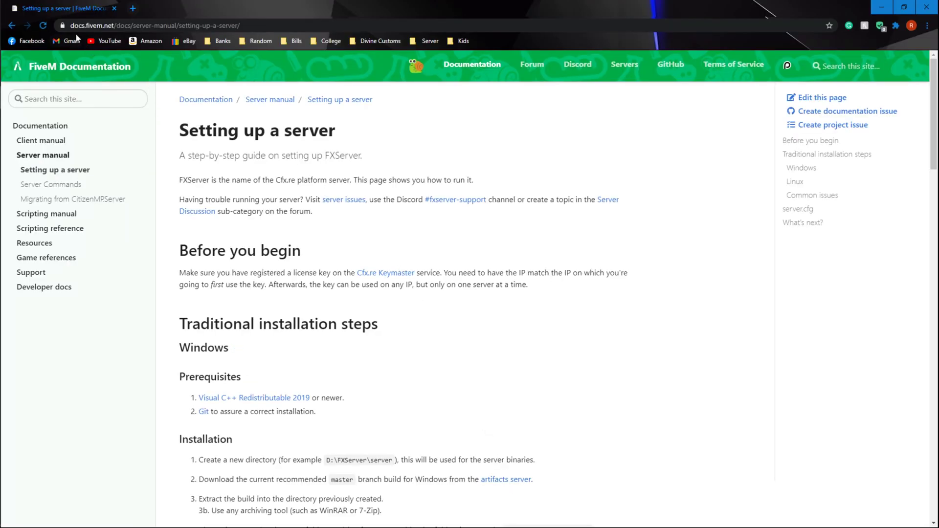
left_click_drag(353, 138, 179, 133)
left_click(368, 142)
scroll(377, 245, "down", 3)
scroll(385, 363, "up", 2)
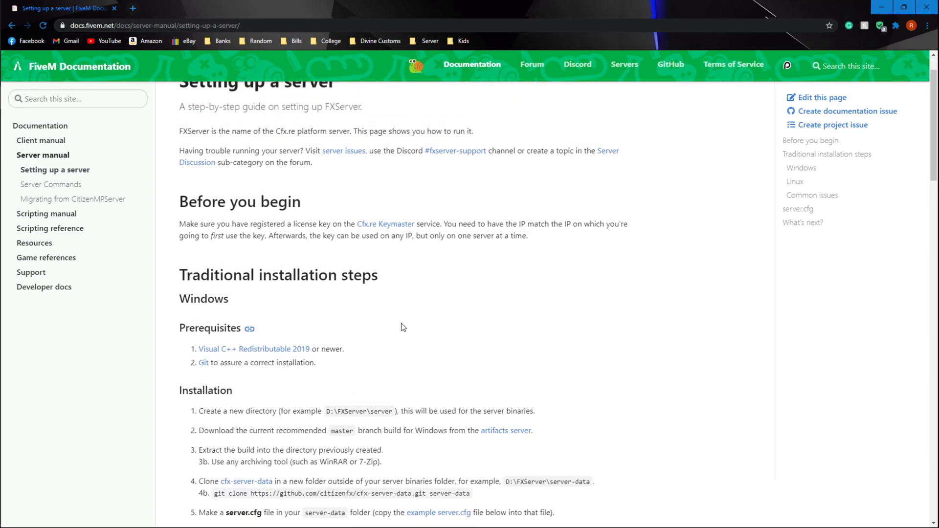
scroll(309, 336, "down", 2)
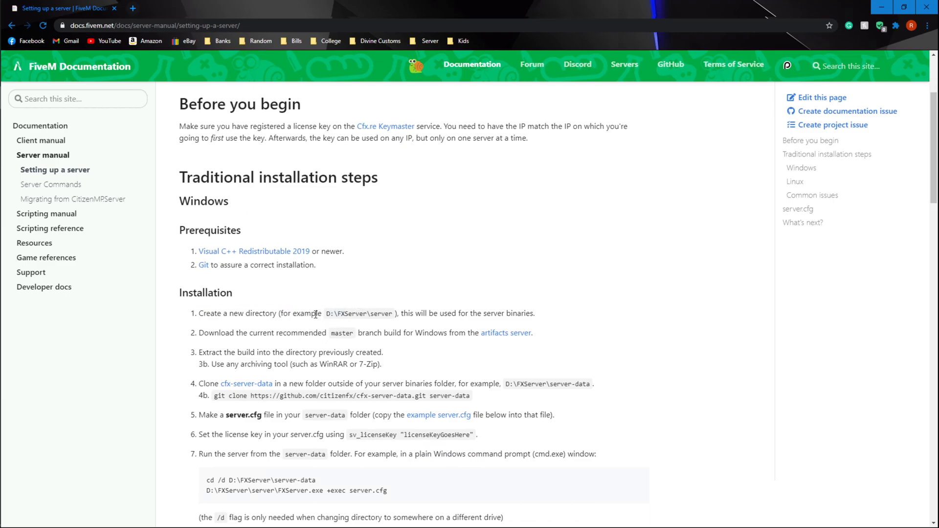
left_click_drag(315, 314, 208, 315)
left_click(368, 315)
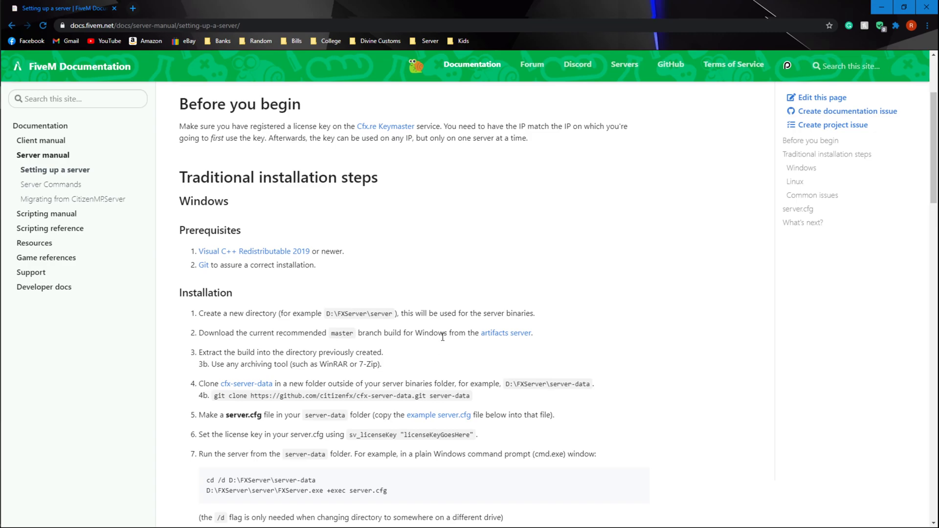
Download the Visual C++ Redistributable 2019 installer VC_redist.x64 and open it
left_click(269, 252)
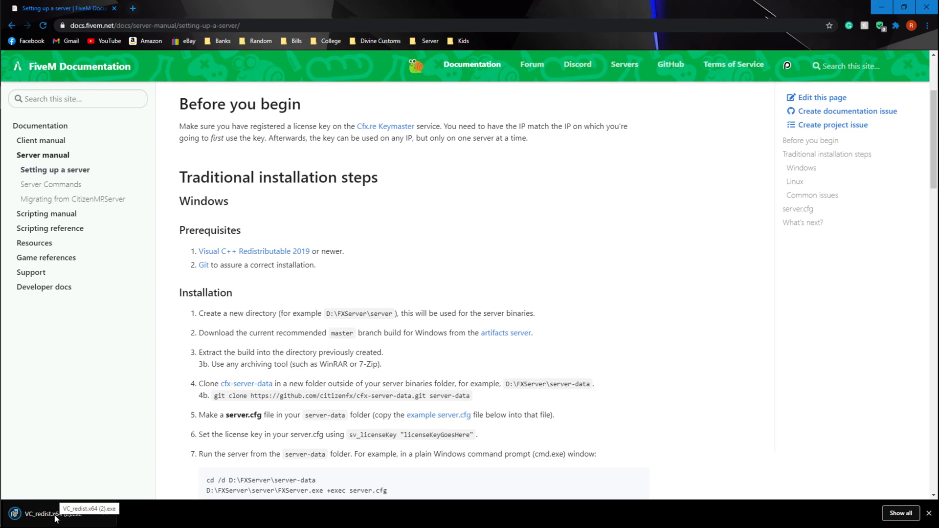
left_click(62, 514)
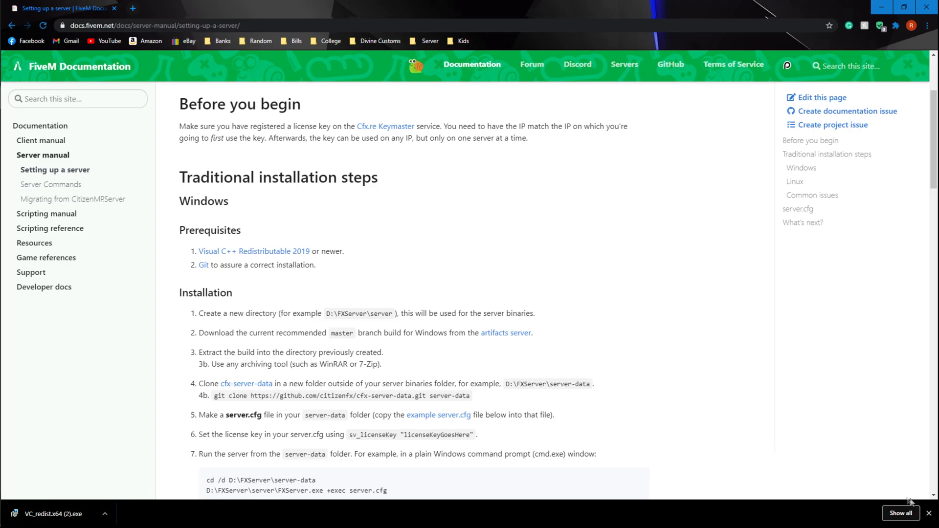
left_click(929, 513)
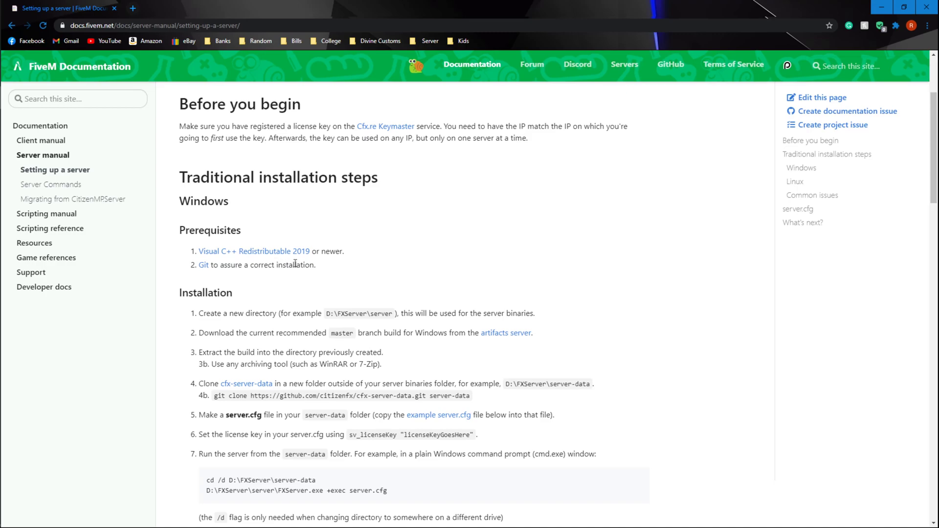
left_click_drag(319, 267, 208, 270)
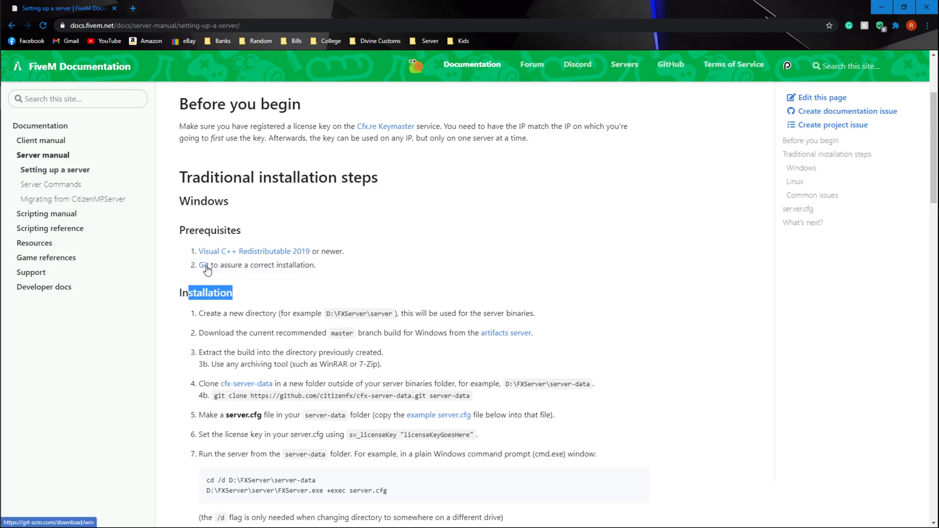
Start the 64-bit Git for Windows 2.30.0 download, then return to the FiveM guide
left_click(203, 268)
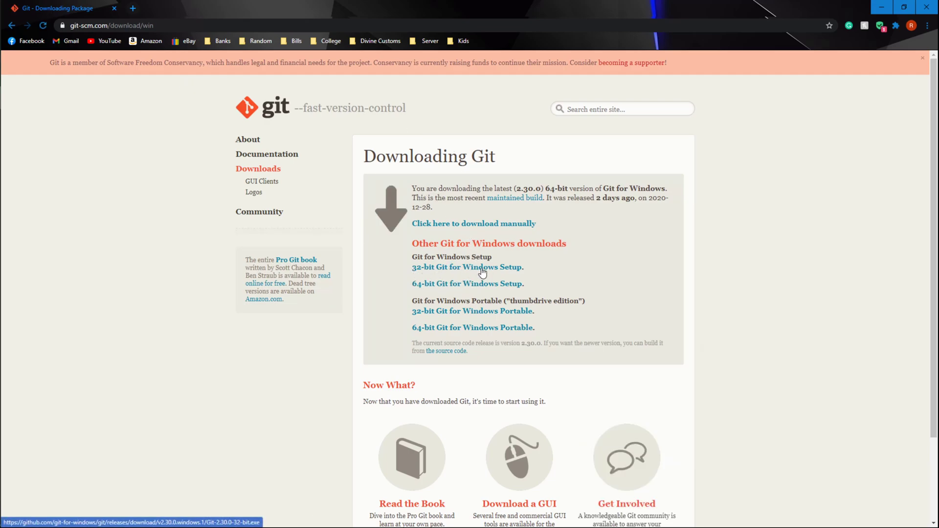
key("alt+Left")
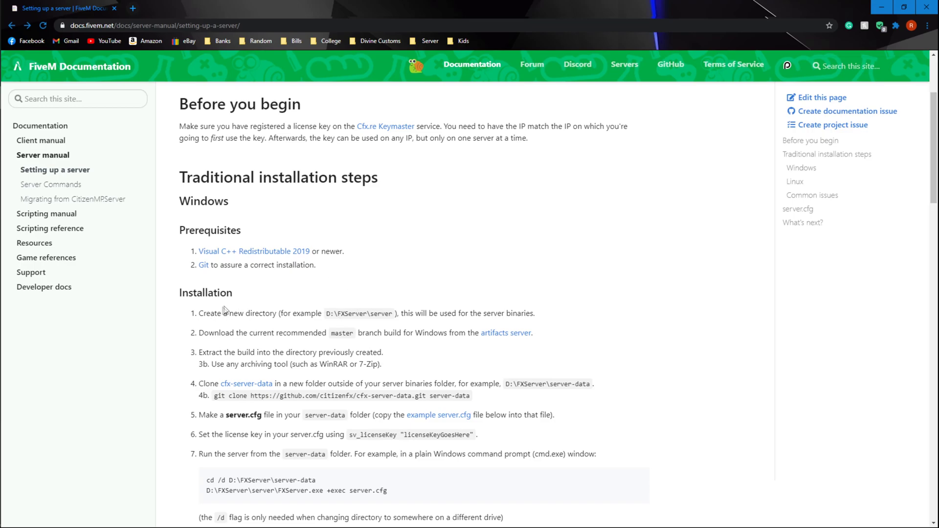
left_click_drag(217, 314, 427, 316)
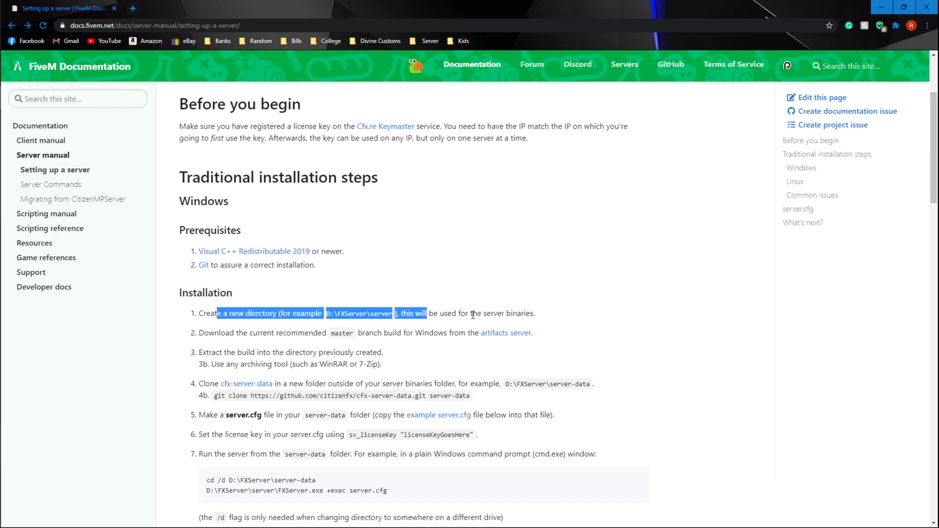
left_click_drag(519, 313, 532, 314)
left_click_drag(235, 333, 444, 338)
left_click(248, 352)
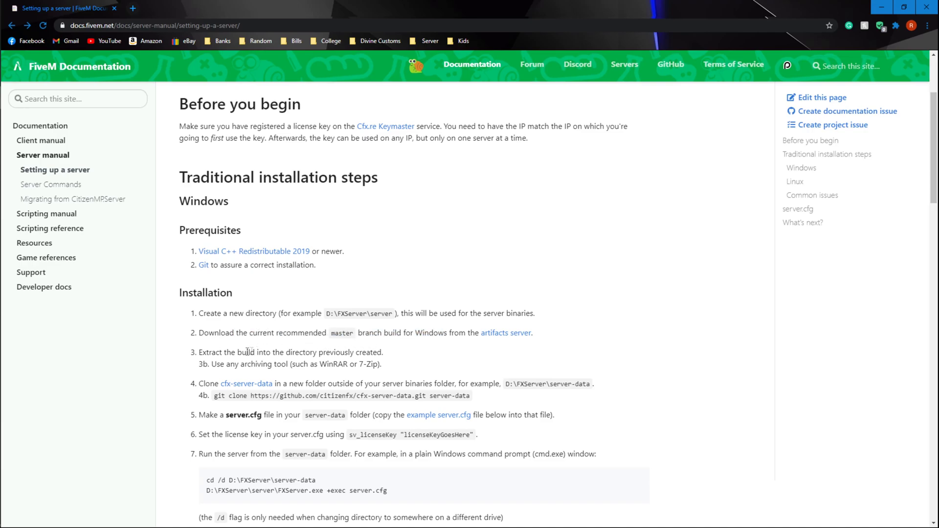
left_click_drag(209, 353, 402, 352)
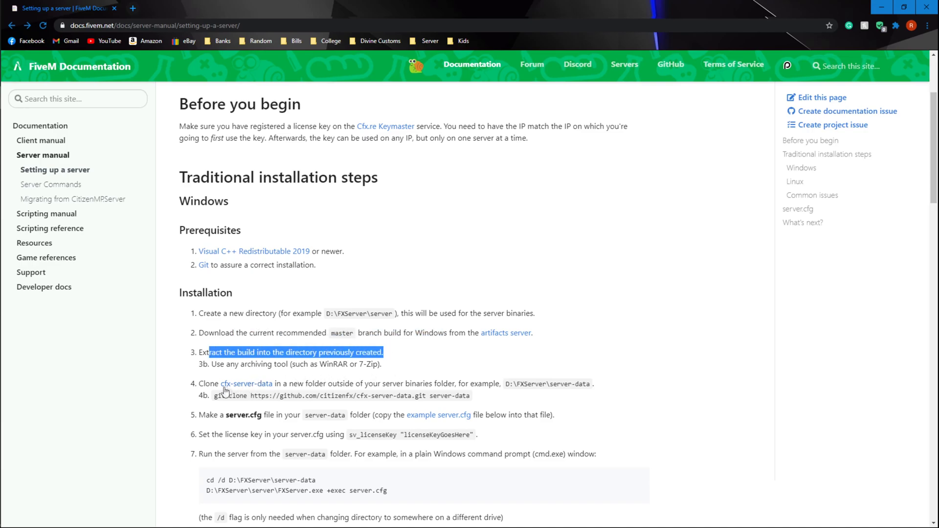
left_click_drag(204, 385, 448, 385)
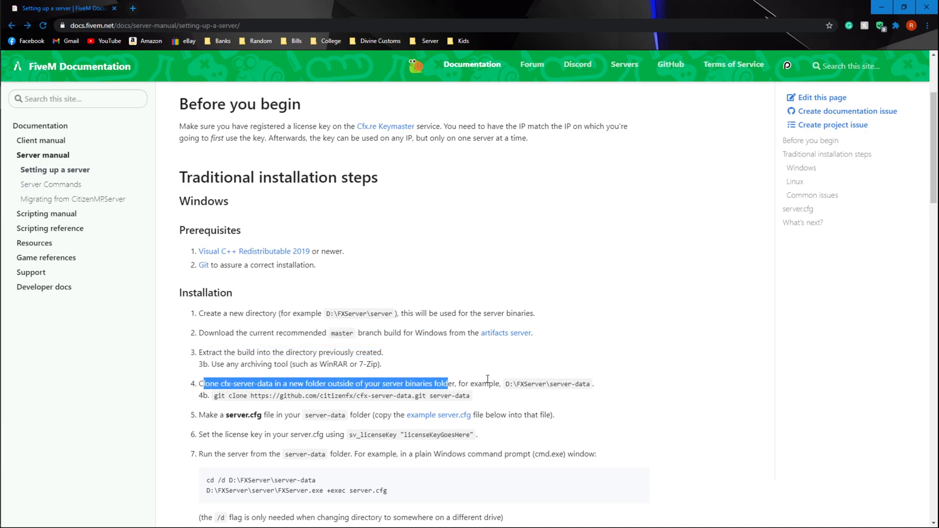
left_click_drag(506, 385, 573, 384)
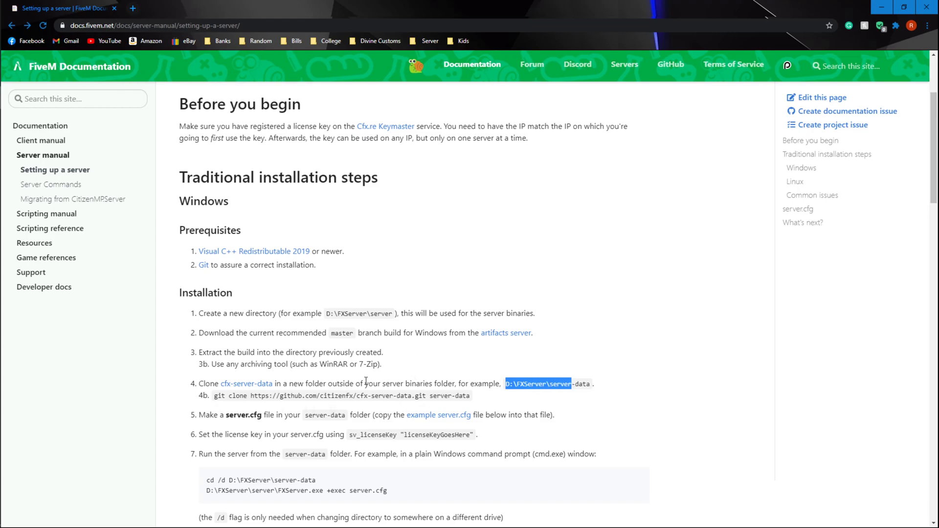
left_click(445, 355)
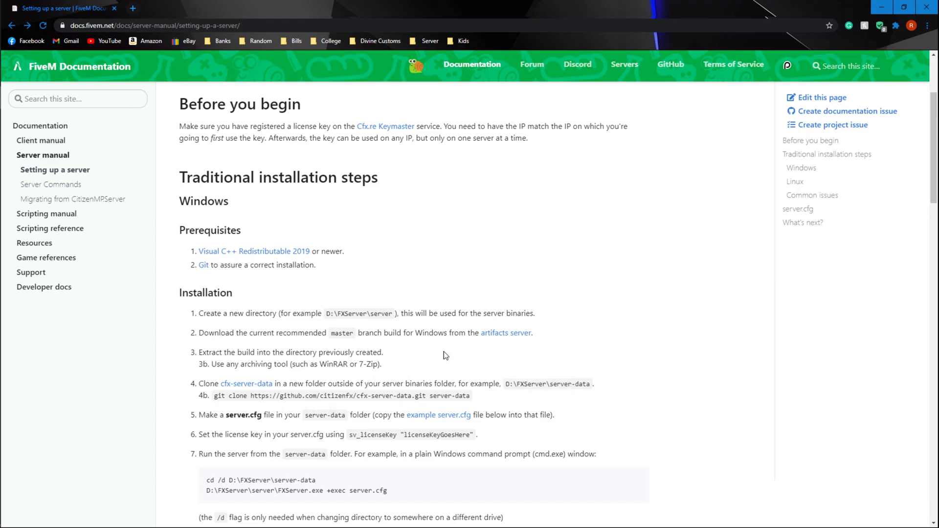
left_click(511, 338)
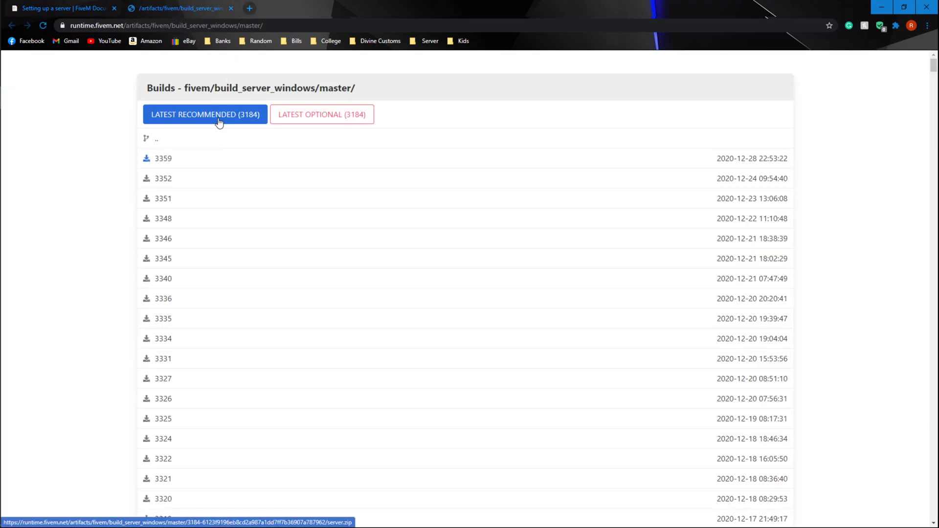
middle_click(211, 6)
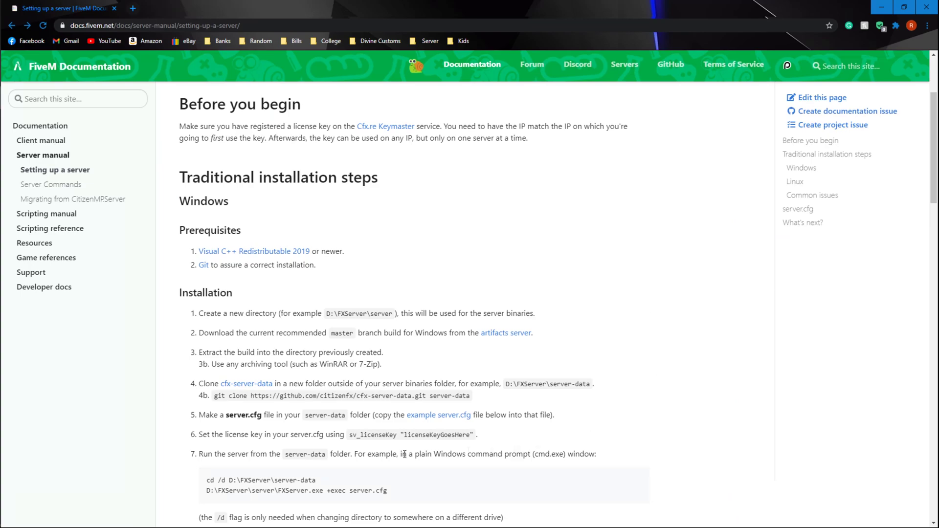
right_click(243, 385)
Download cfx-server-data from GitHub as a ZIP, close its tab, and minimize Chrome
left_click(265, 392)
left_click(176, 7)
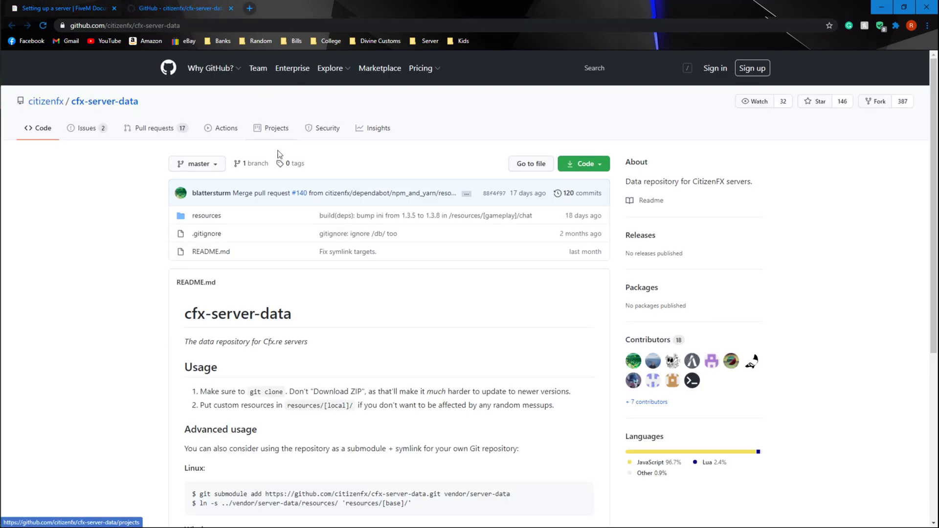
left_click(599, 170)
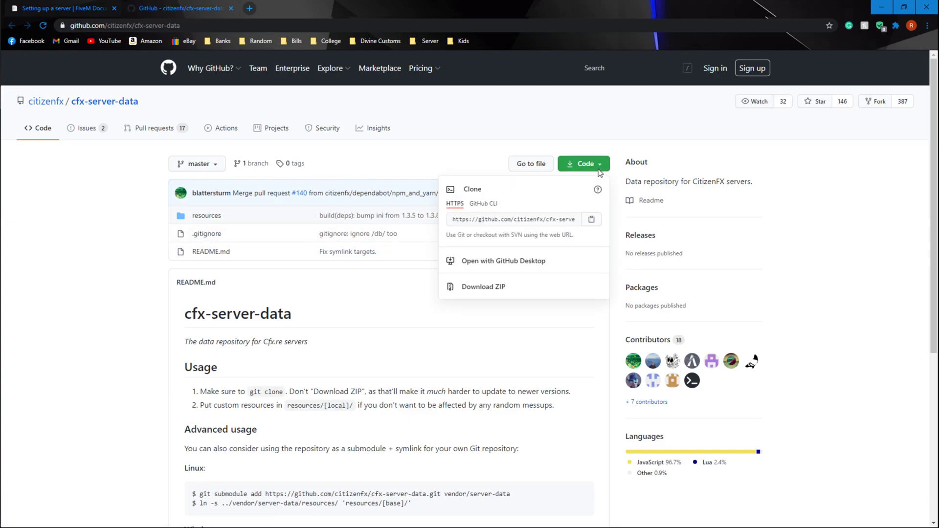
left_click(500, 289)
left_click(95, 277)
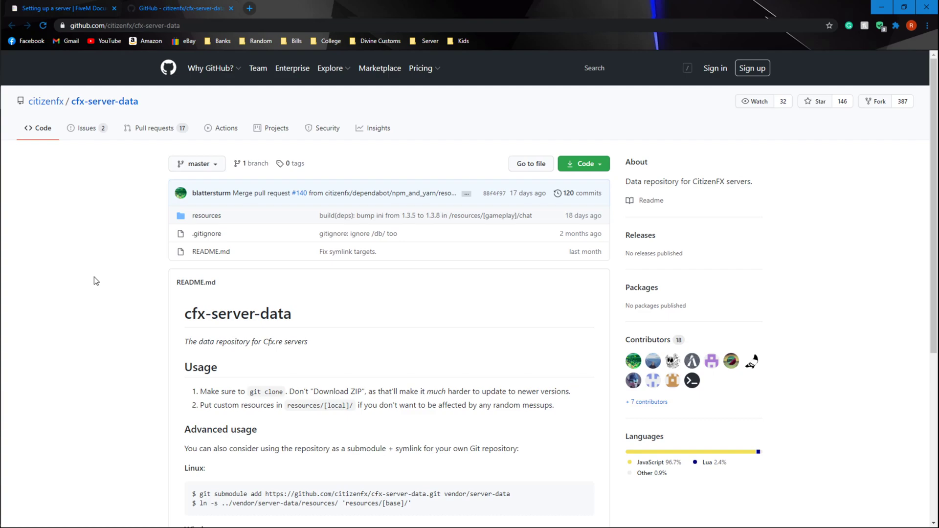
middle_click(197, 9)
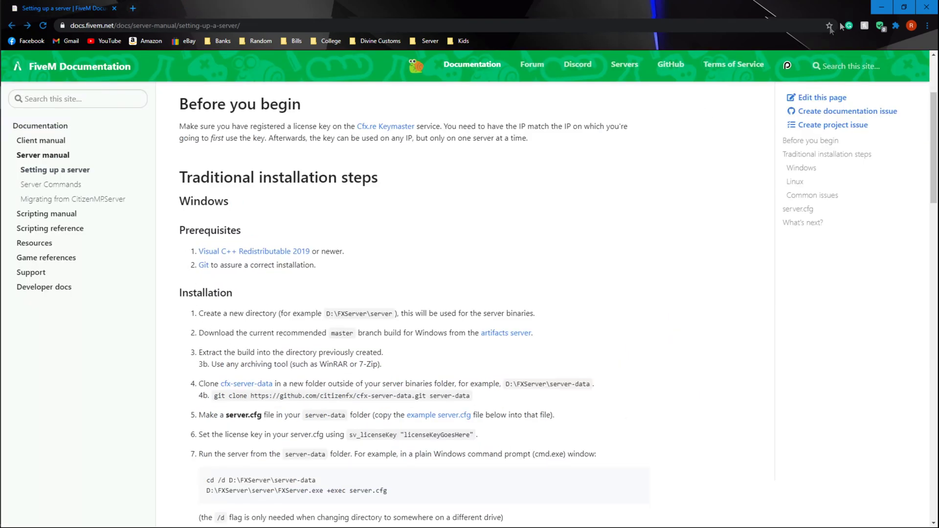
left_click(877, 8)
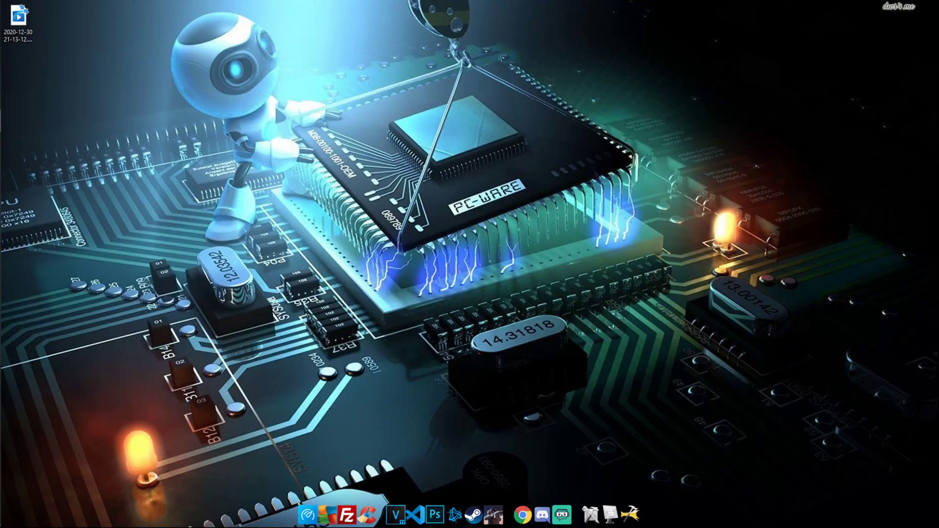
Put server.zip and cfx-server-data-master.zip on the desktop, inspect server.zip, then open This PC
left_click_drag(938, 162, 474, 216)
double_click(471, 211)
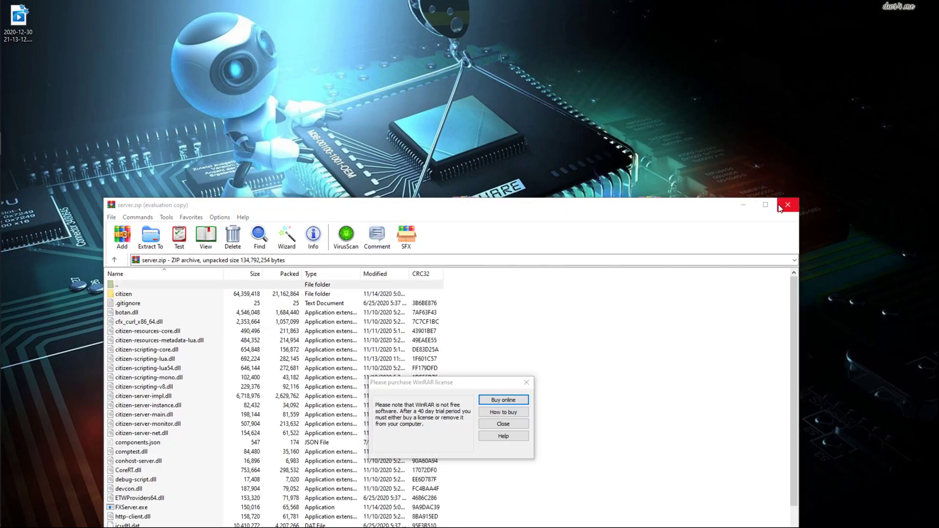
key("Escape")
left_click(788, 205)
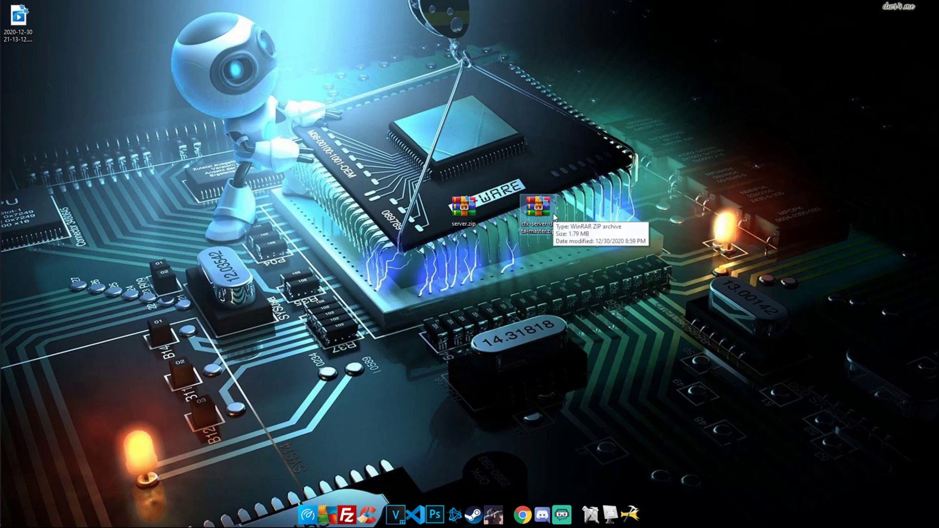
left_click_drag(464, 207, 612, 115)
left_click_drag(532, 226, 643, 130)
left_click(611, 511)
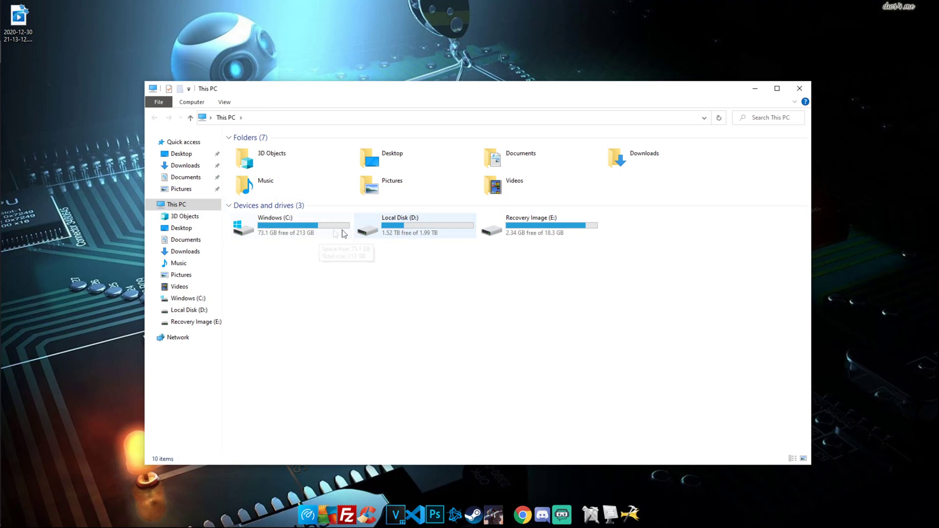
Create a new folder named YoutubeServer on the Windows (C:) drive
double_click(323, 231)
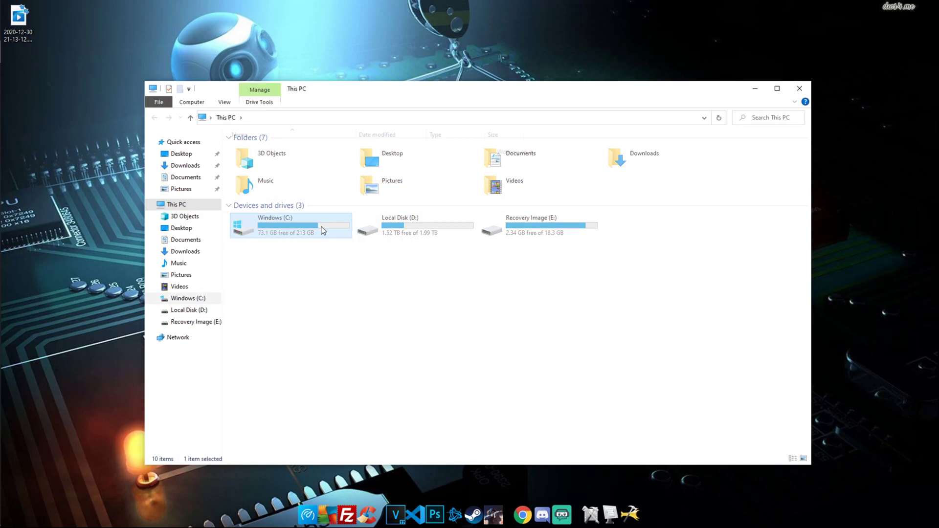
right_click(317, 387)
mouse_move(299, 488)
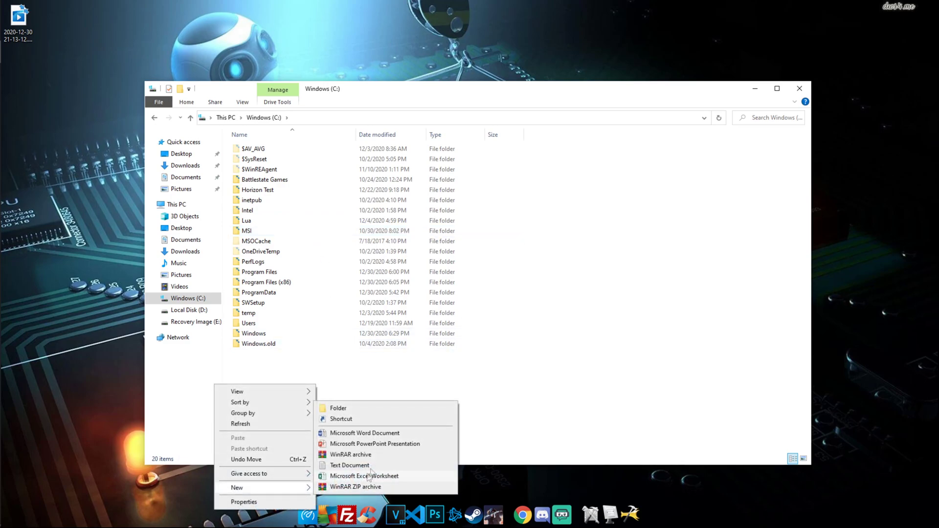
left_click(357, 409)
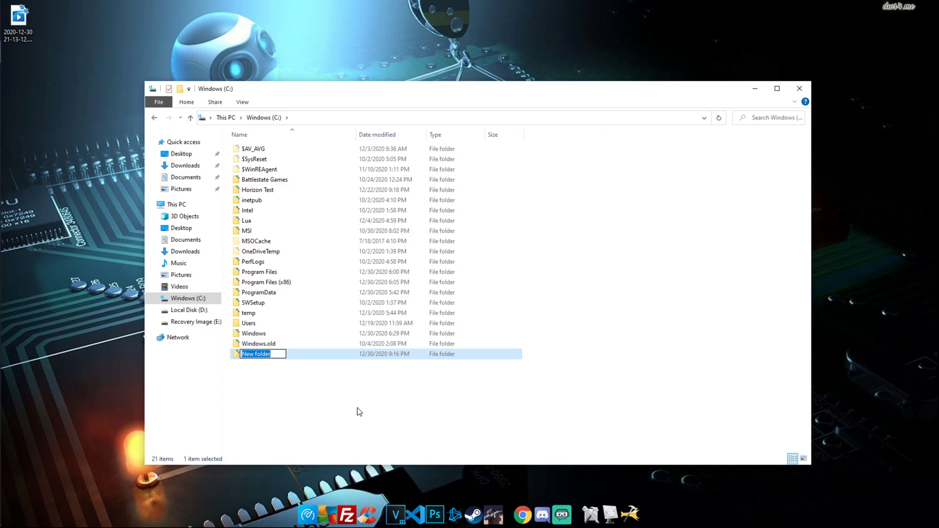
type("YoutubeServer")
key("Return")
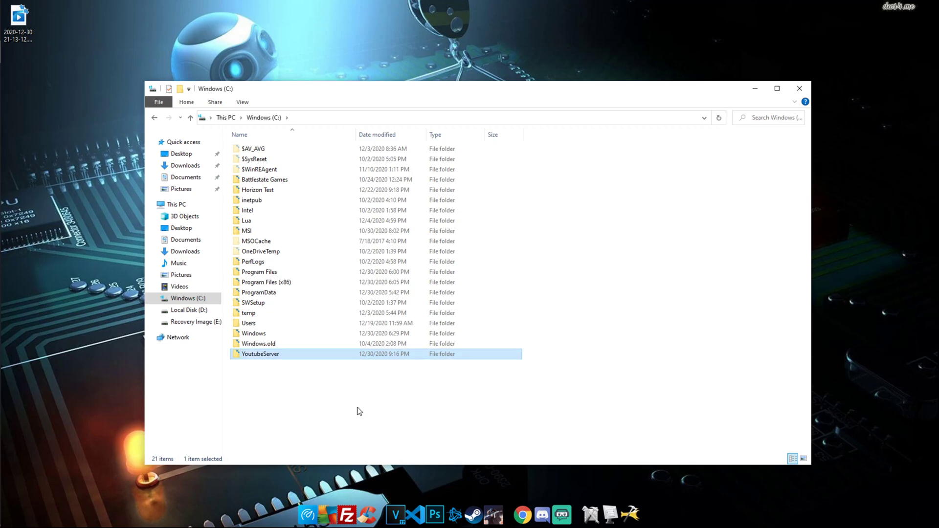
Inside YoutubeServer, create two folders named server and server-data
double_click(308, 354)
right_click(318, 209)
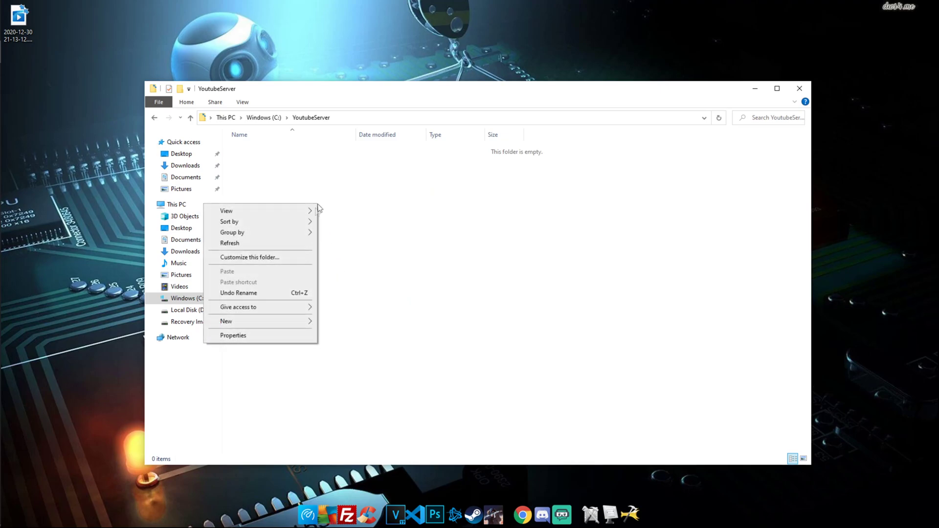
left_click(337, 323)
type("server")
right_click(340, 313)
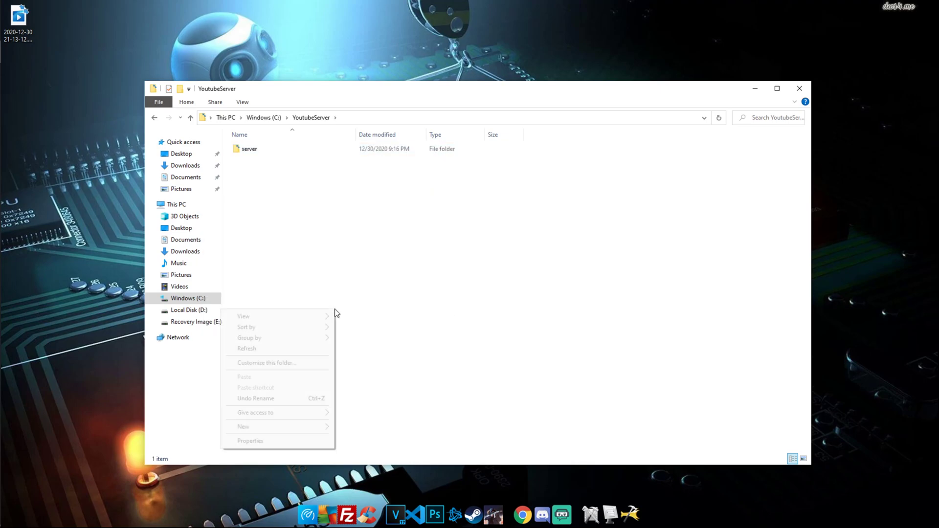
left_click(344, 425)
type("ser")
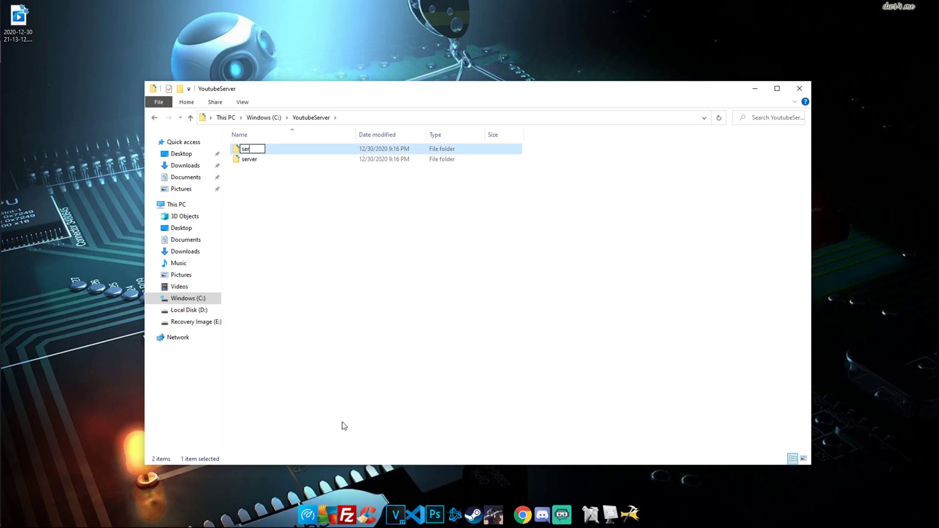
type("ver-data")
key("Return")
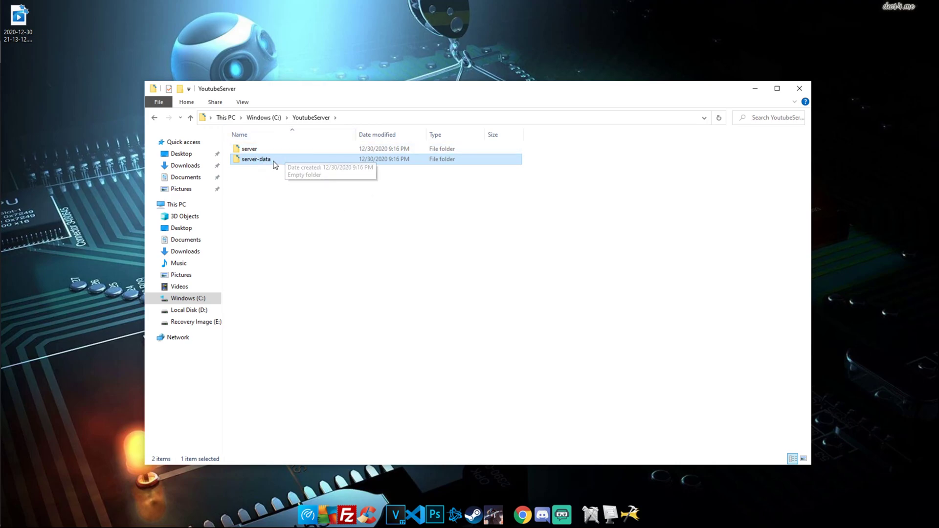
left_click_drag(332, 99, 254, 178)
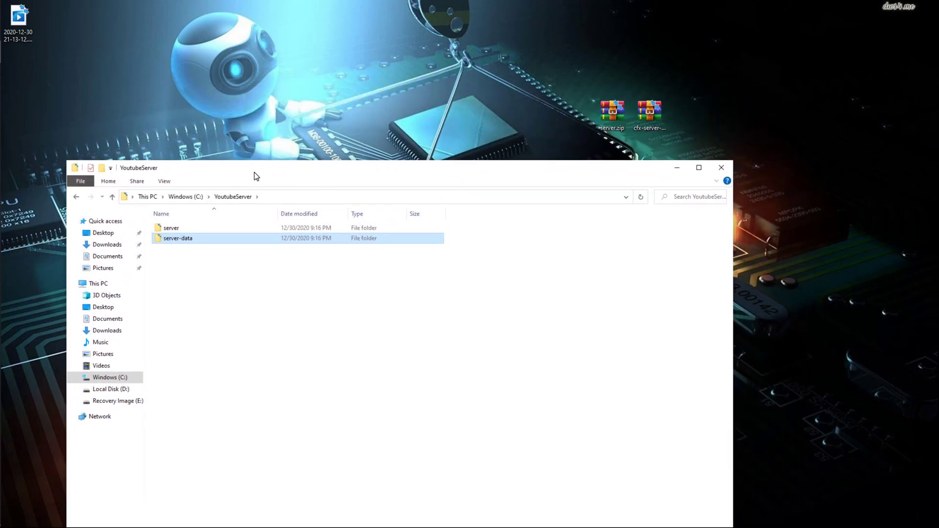
Extract all of server.zip's contents into the YoutubeServer\server folder and close WinRAR
left_click(191, 293)
left_click(597, 118)
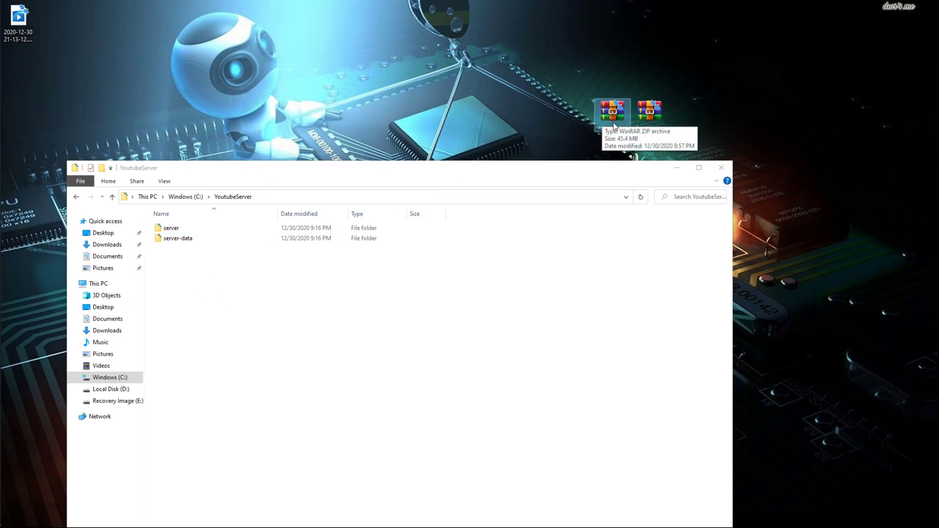
double_click(612, 119)
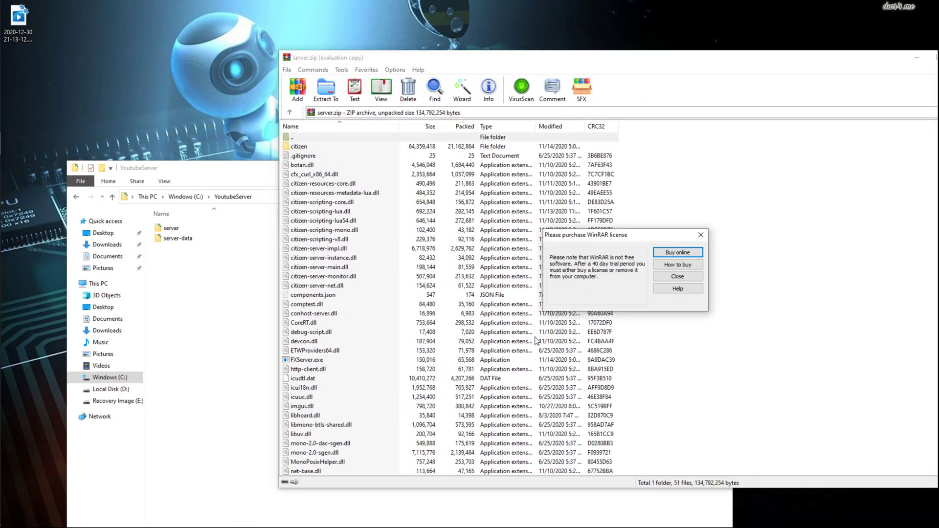
left_click(677, 278)
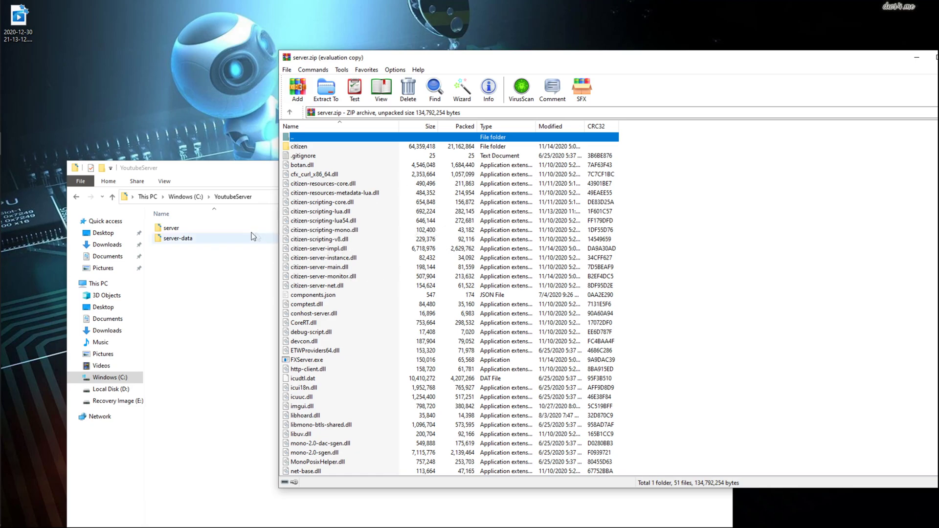
left_click(665, 268)
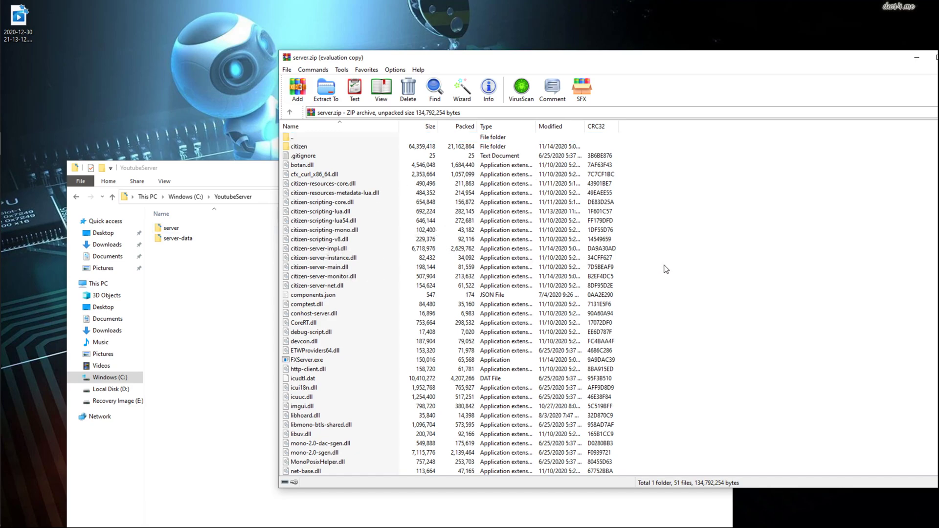
key("ctrl+a")
left_click_drag(523, 298, 198, 229)
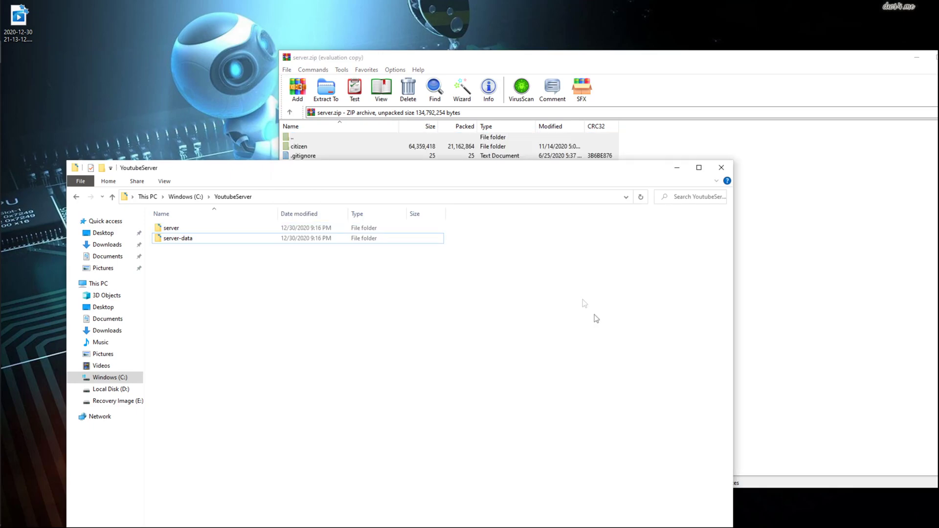
double_click(638, 68)
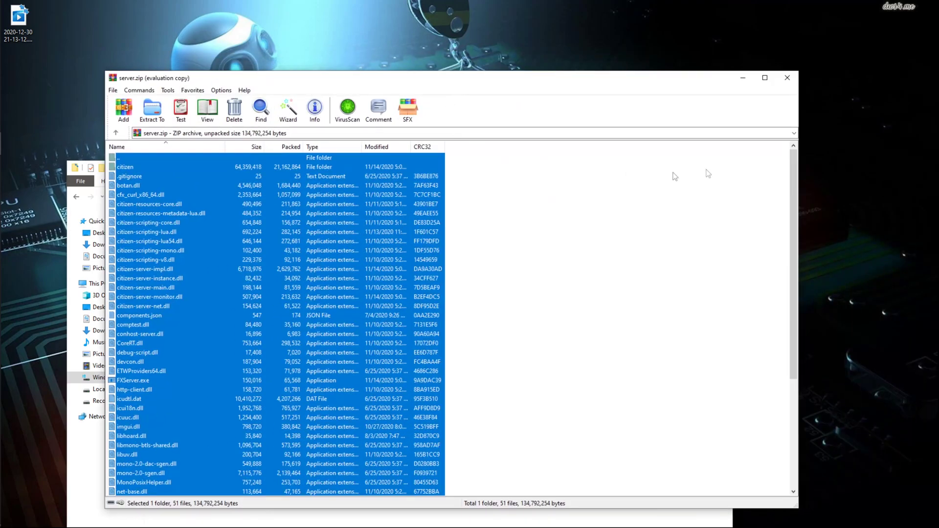
left_click(787, 80)
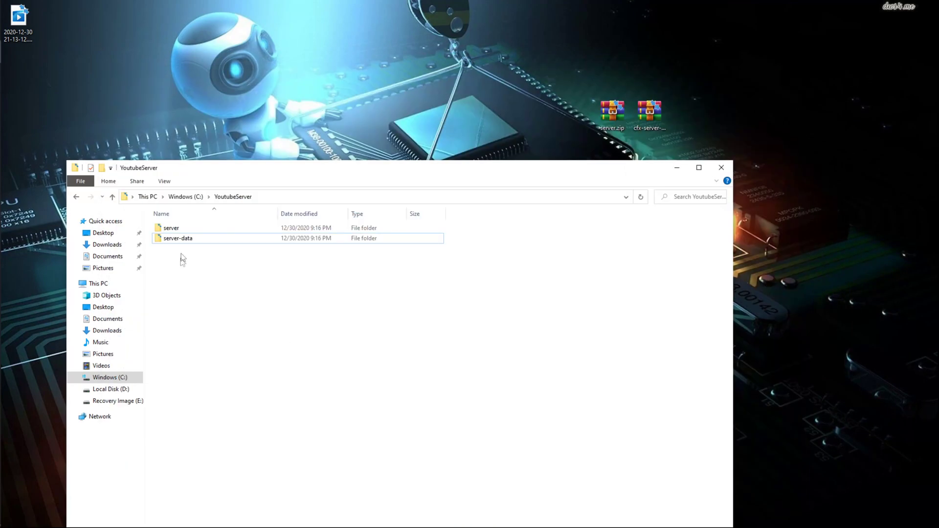
Check the extracted files in the server folder, including FXServer.exe, then return to YoutubeServer
double_click(183, 228)
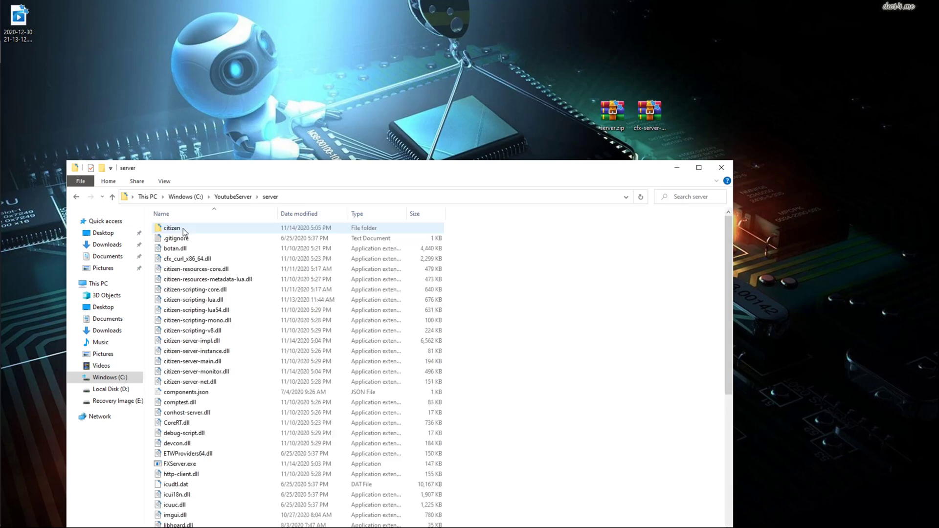
scroll(279, 357, "down", 5)
scroll(279, 358, "up", 6)
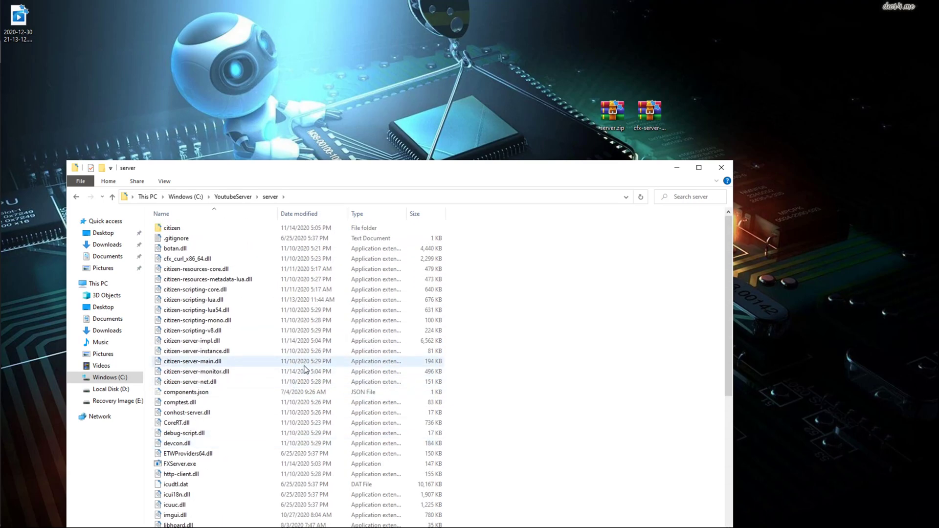
key("BackSpace")
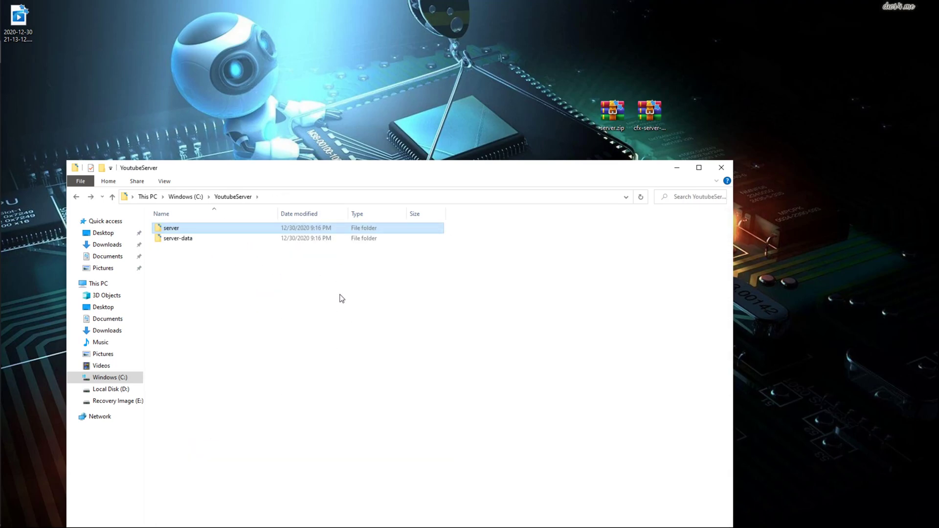
left_click(650, 117)
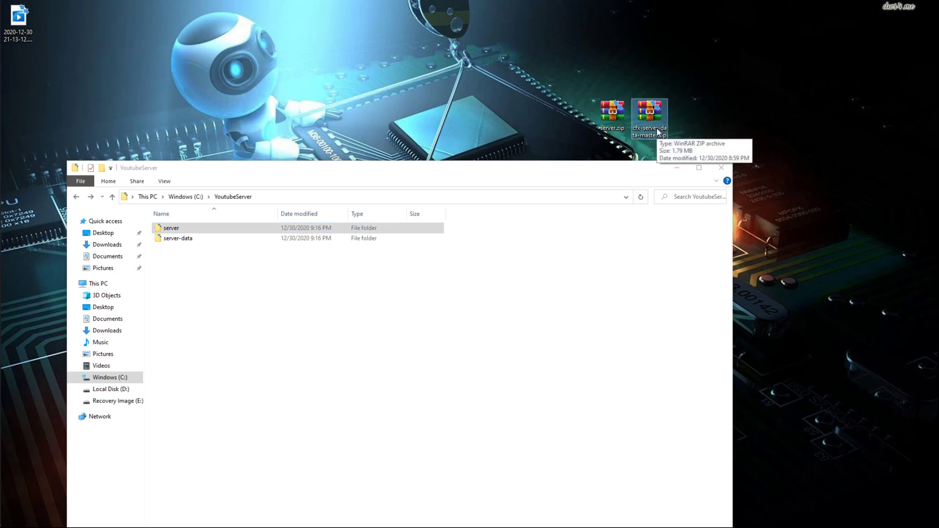
Extract resources, .gitignore and README.md from cfx-server-data-master.zip into server-data
double_click(658, 131)
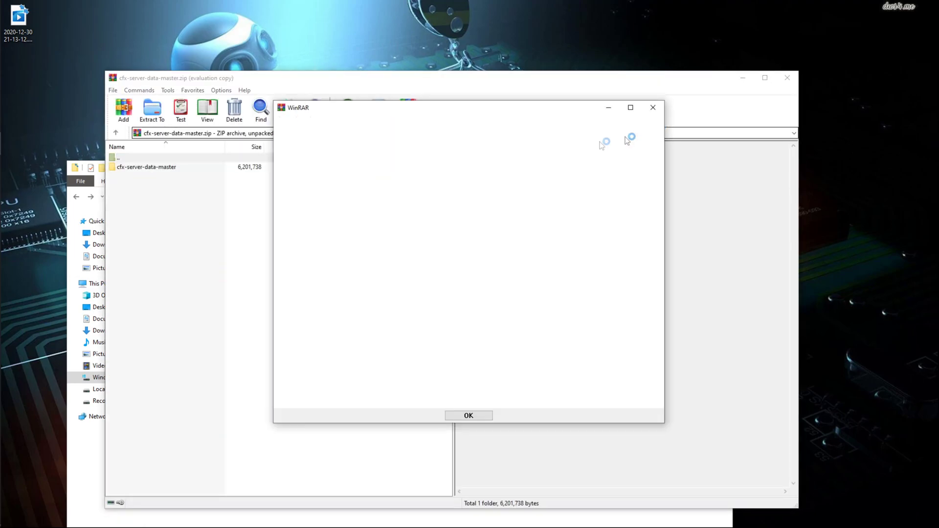
left_click(477, 414)
left_click_drag(300, 84, 567, 71)
left_click(445, 155)
double_click(446, 155)
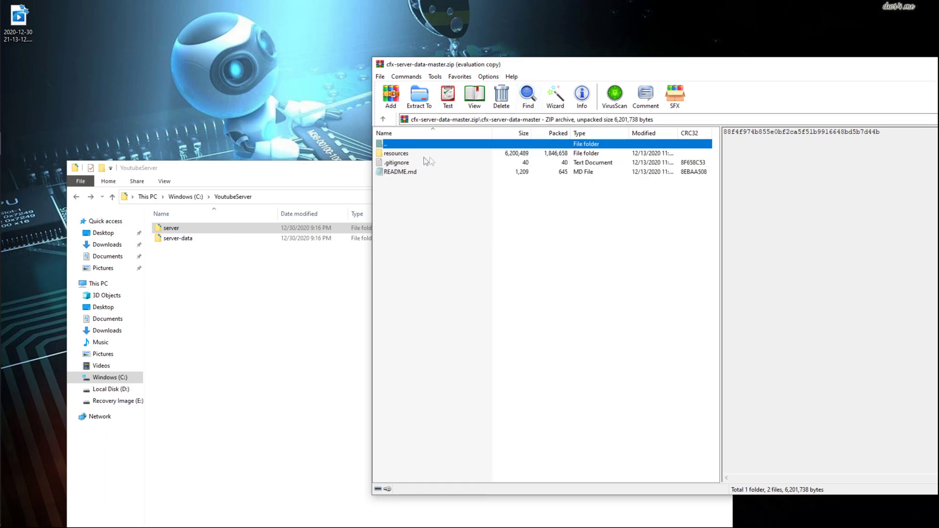
left_click_drag(400, 186, 401, 155)
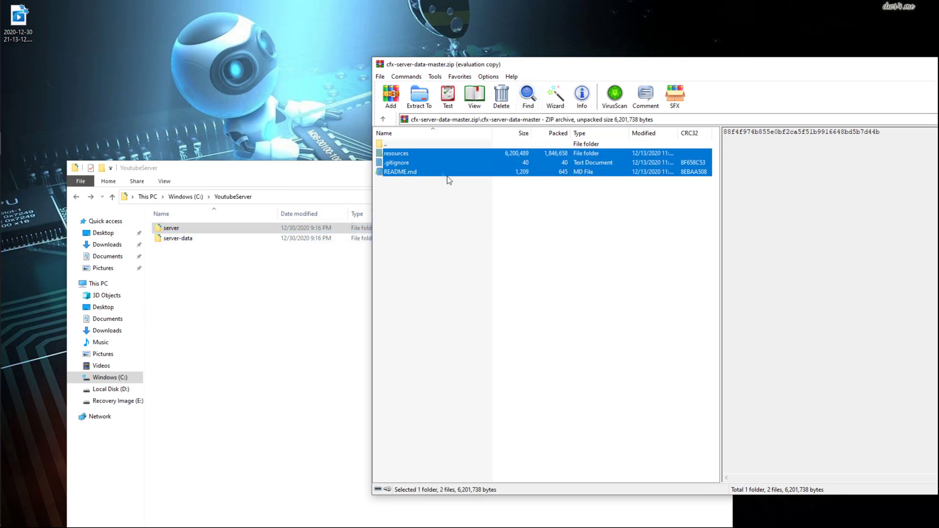
left_click_drag(413, 180, 176, 244)
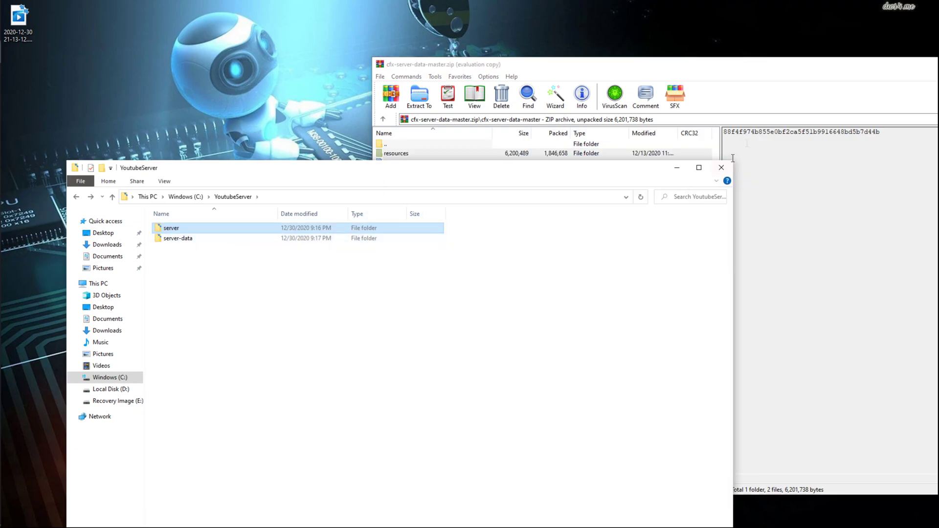
left_click_drag(792, 66, 525, 101)
left_click(786, 98)
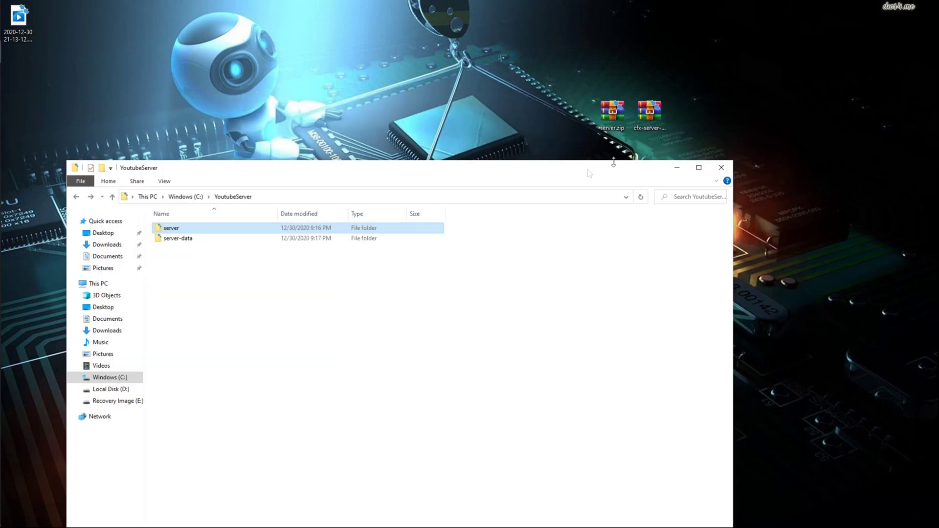
Delete server.zip and cfx-server-data-master.zip from the desktop
left_click_drag(714, 134, 593, 100)
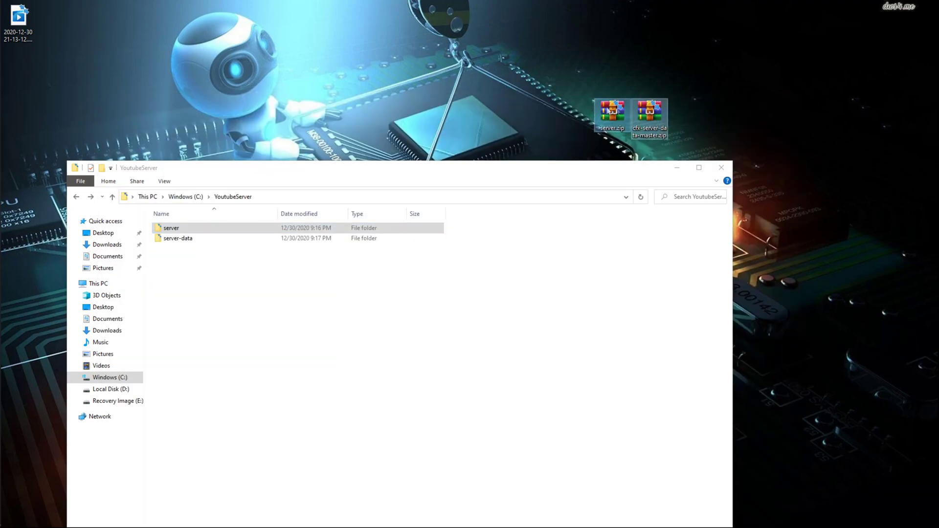
key("Delete")
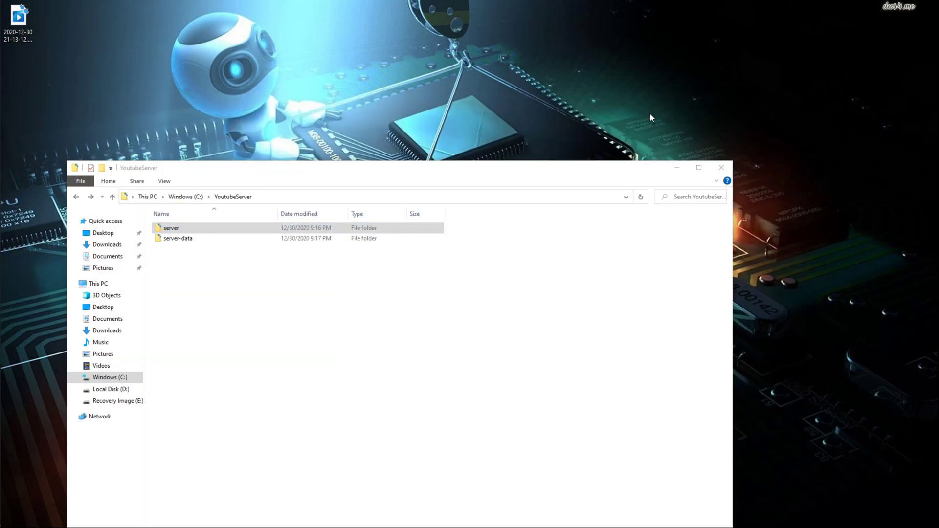
left_click_drag(478, 171, 538, 101)
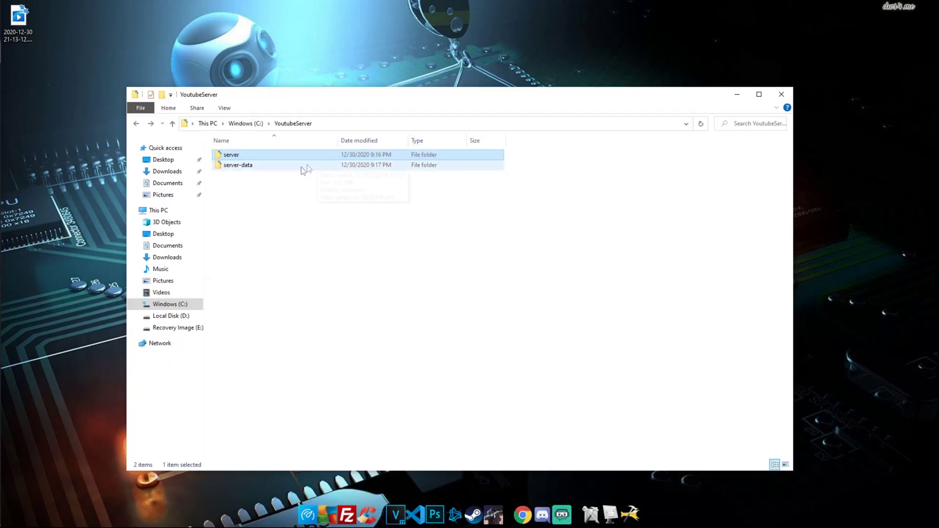
Check the server and server-data folders, then open server-data showing resources, .gitignore and README.md
double_click(269, 166)
key("BackSpace")
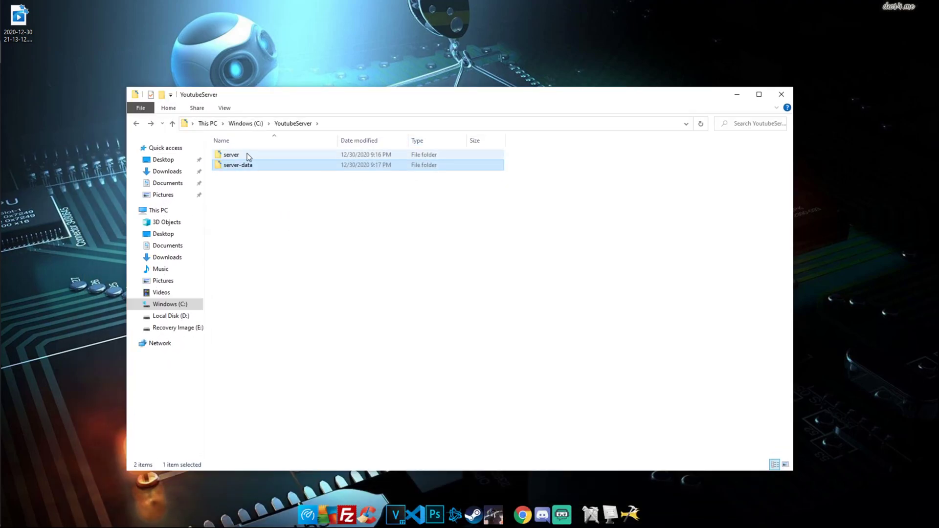
double_click(248, 155)
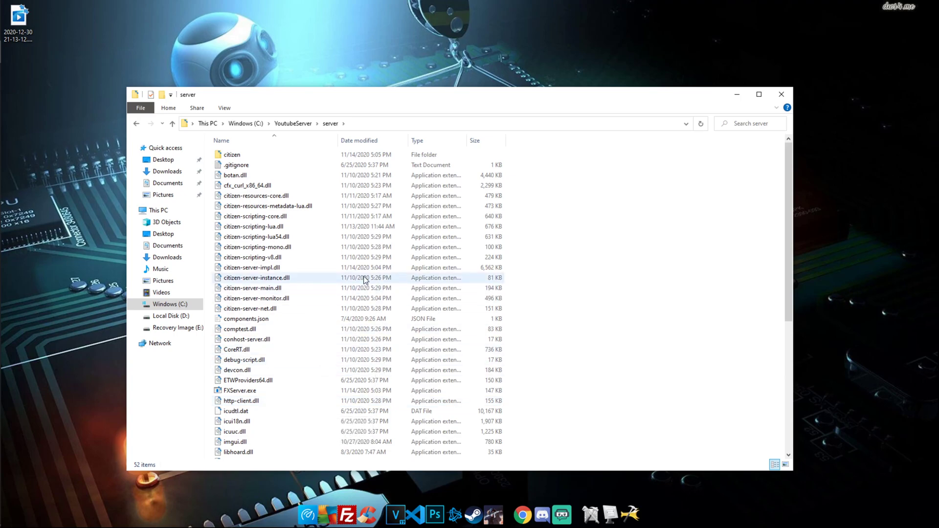
key("BackSpace")
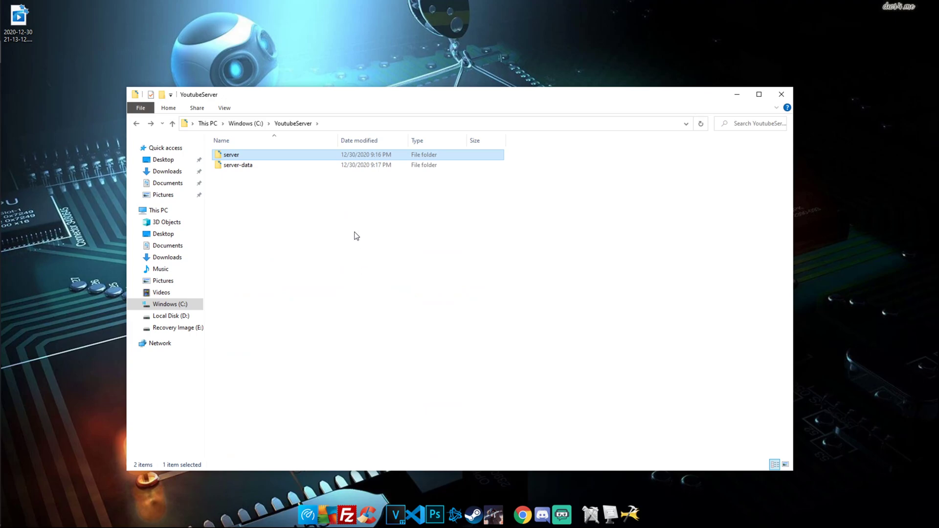
left_click(395, 218)
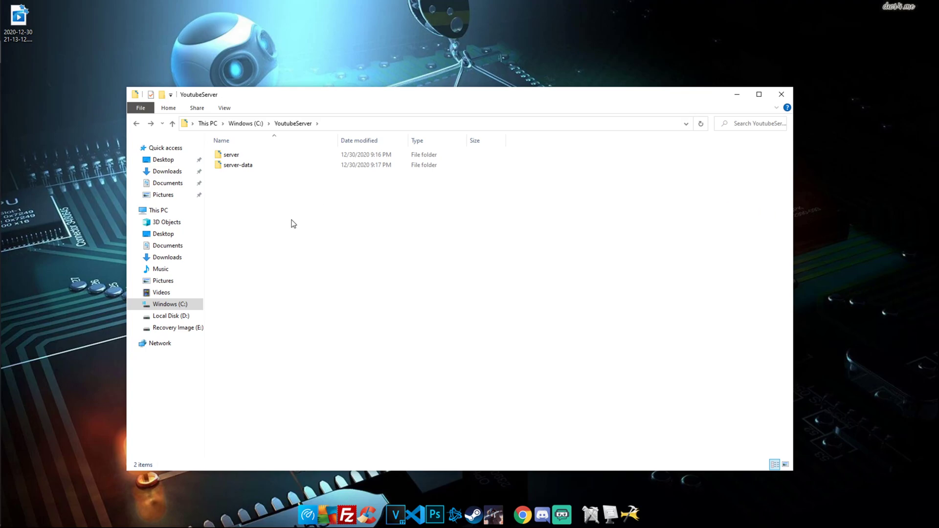
double_click(263, 167)
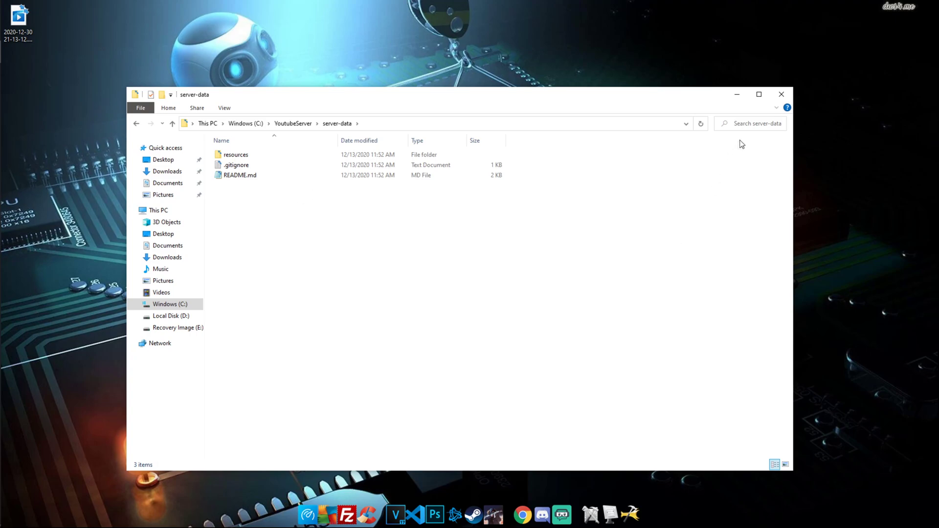
left_click(777, 108)
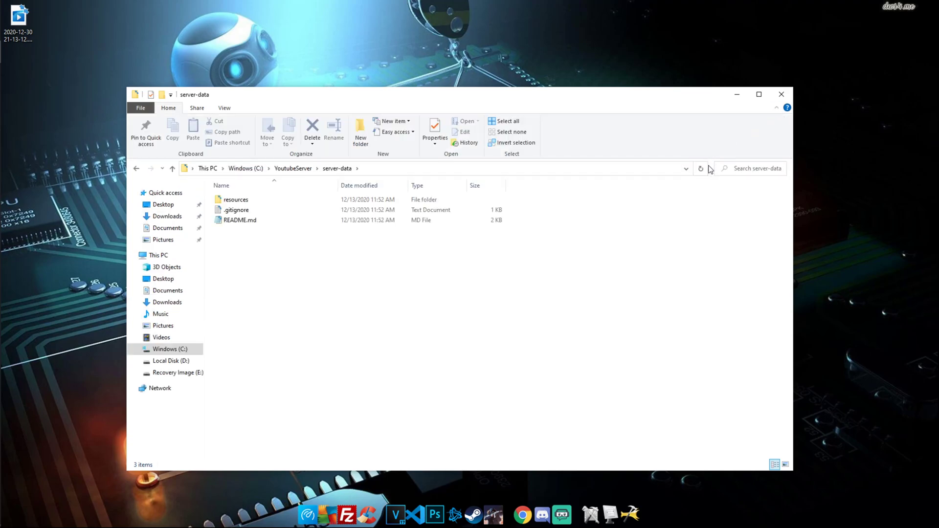
left_click(225, 109)
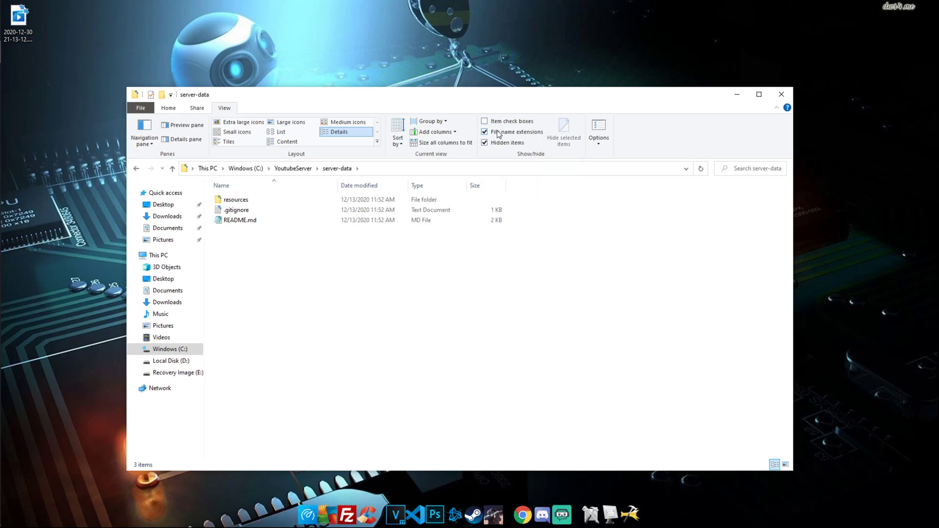
left_click(775, 108)
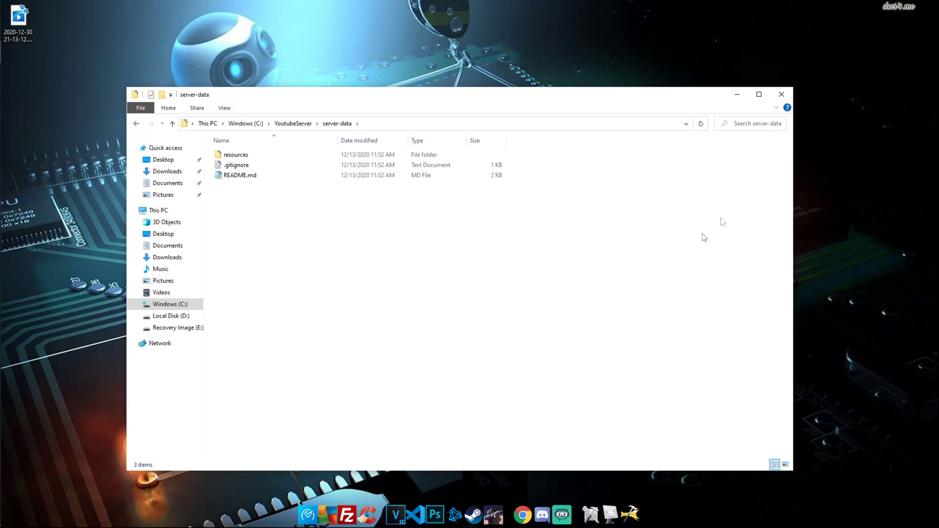
Create a new text document in server-data and rename it to server.cfg, accepting the extension change
right_click(238, 207)
mouse_move(180, 324)
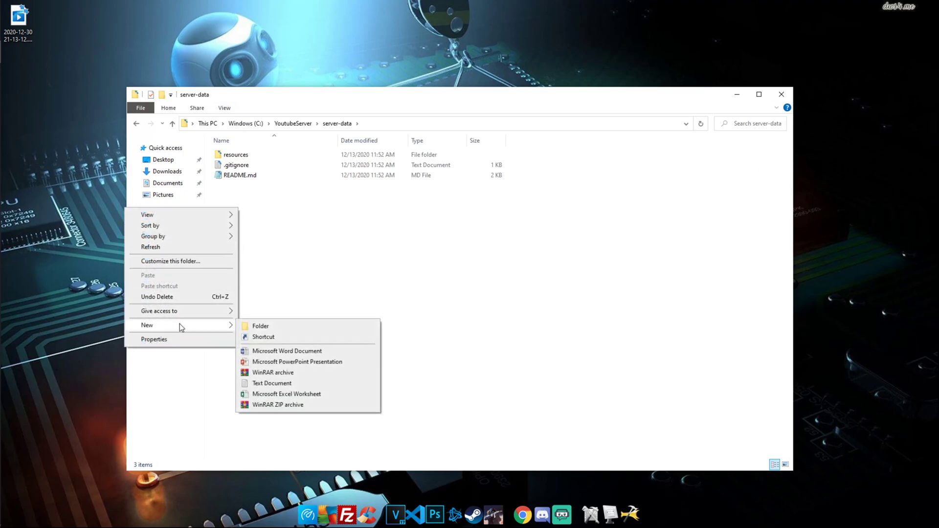
left_click(292, 384)
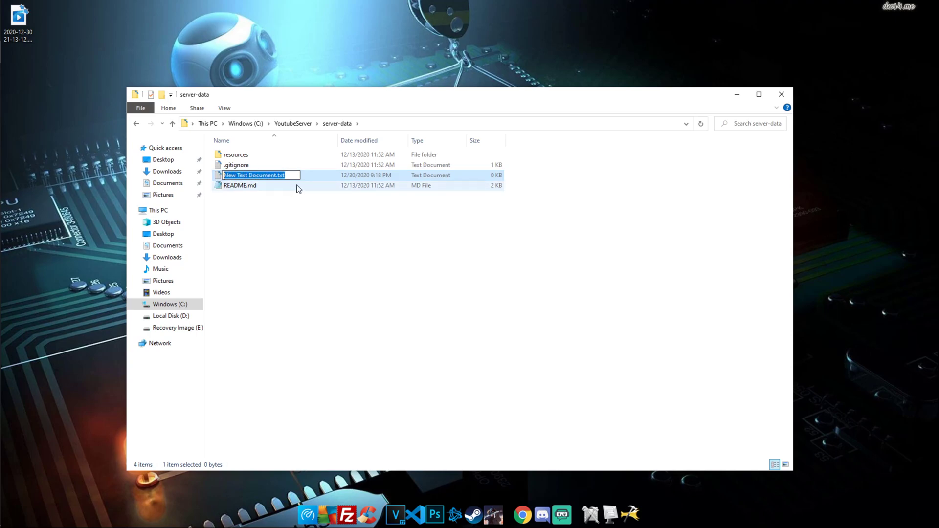
key("ctrl+a")
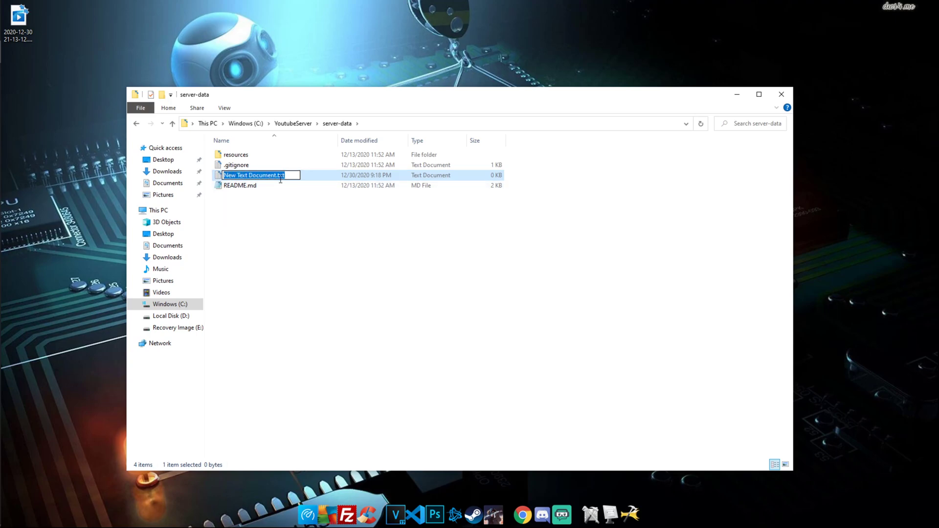
type("serve")
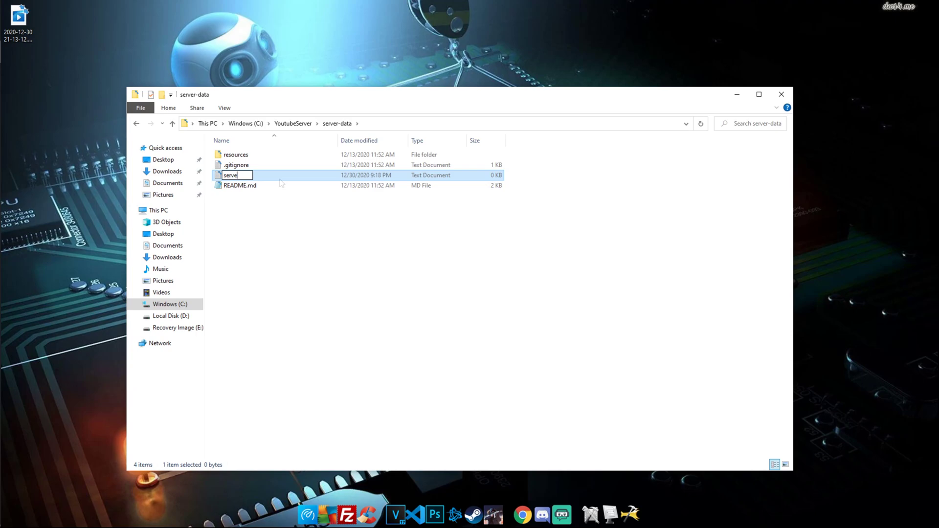
type("r.cfg")
key("Return")
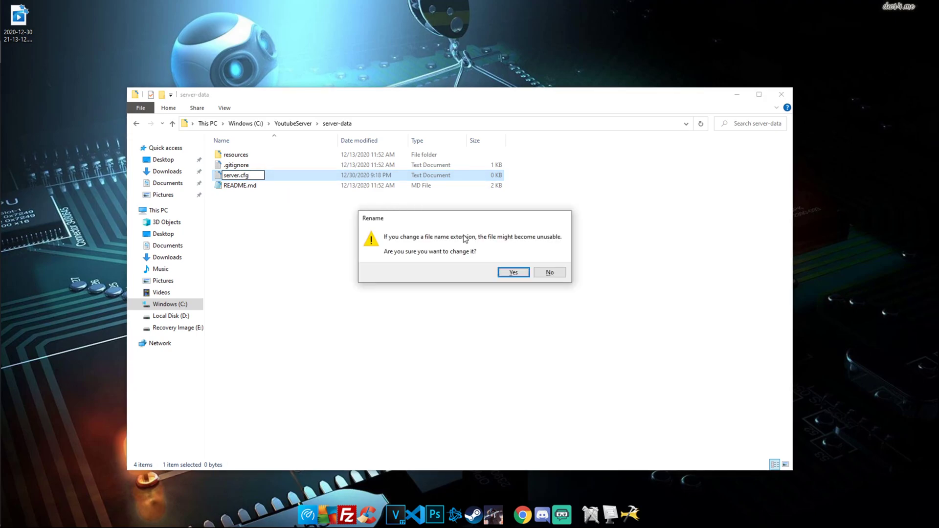
left_click(512, 273)
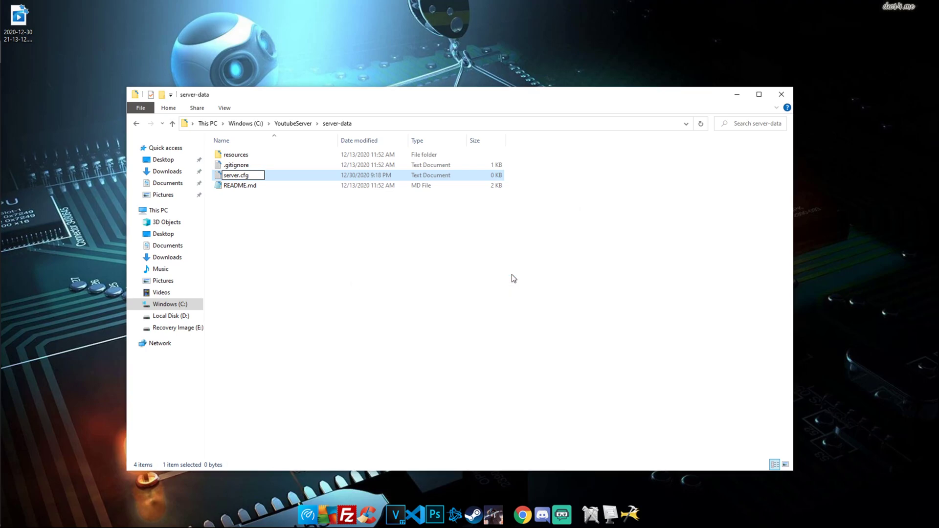
Create a new text document in server-data and rename it start.bat as a batch file
right_click(257, 238)
mouse_move(215, 350)
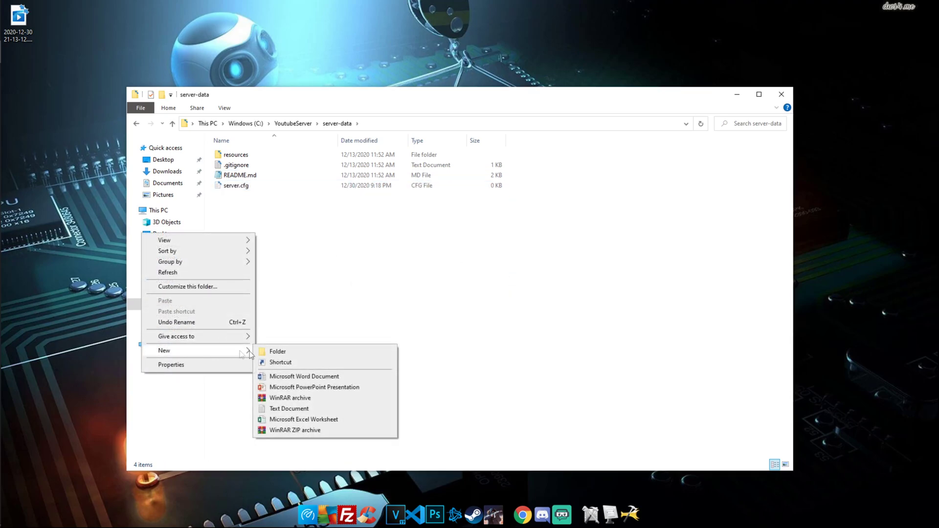
left_click(309, 408)
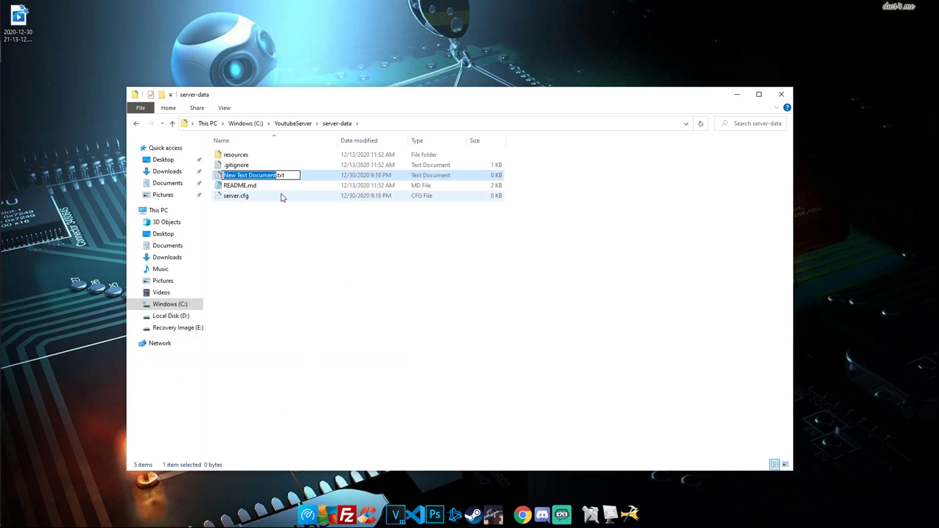
key("ctrl+a")
type("start.bat")
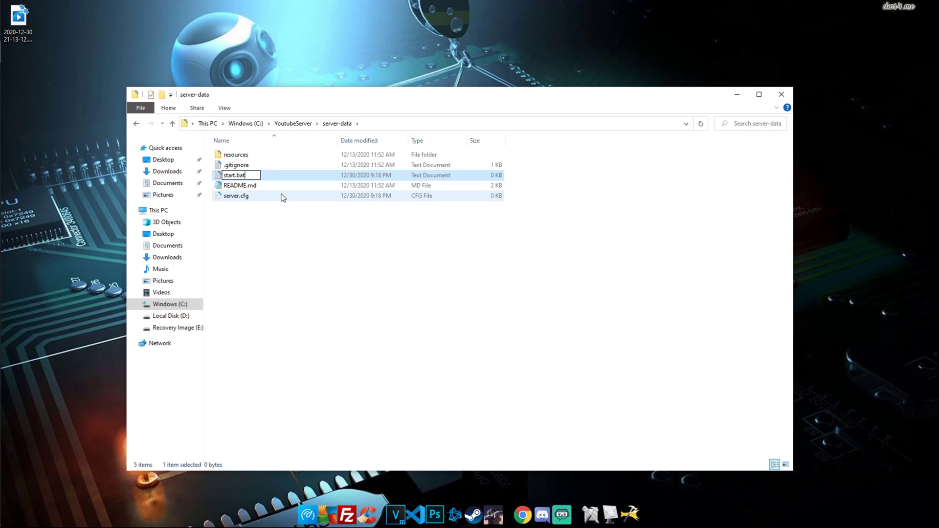
key("Return")
left_click(507, 276)
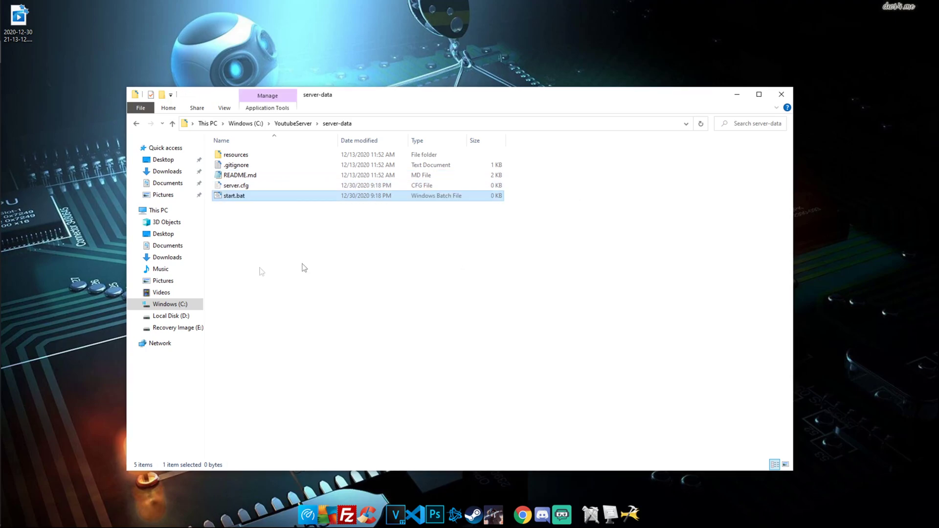
left_click(266, 227)
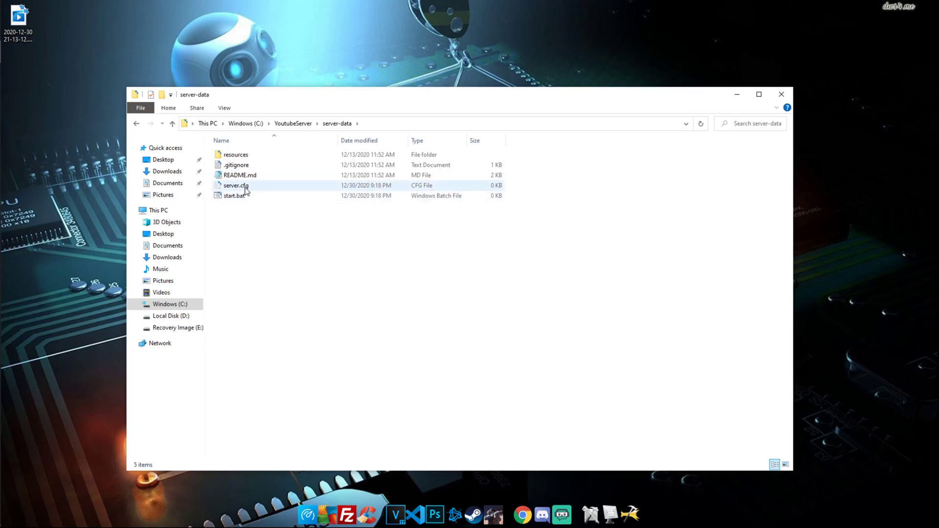
left_click(268, 199)
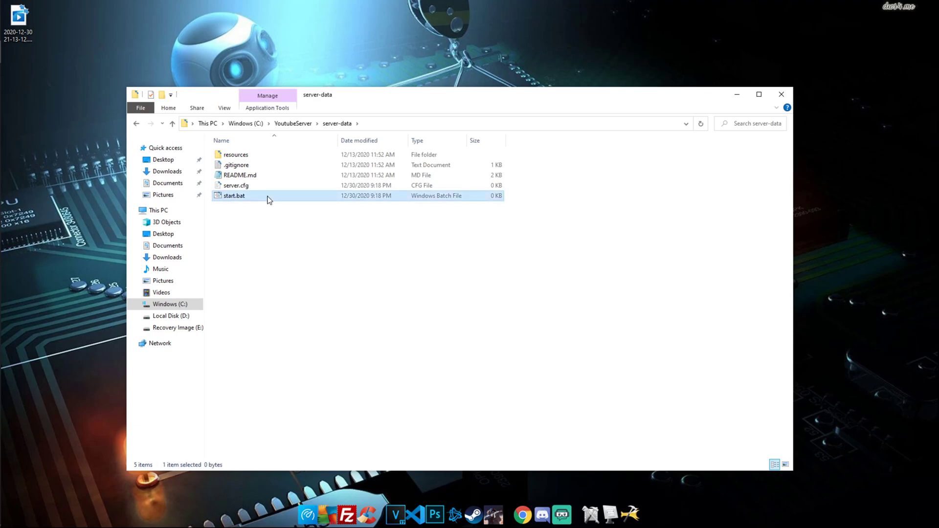
double_click(248, 196)
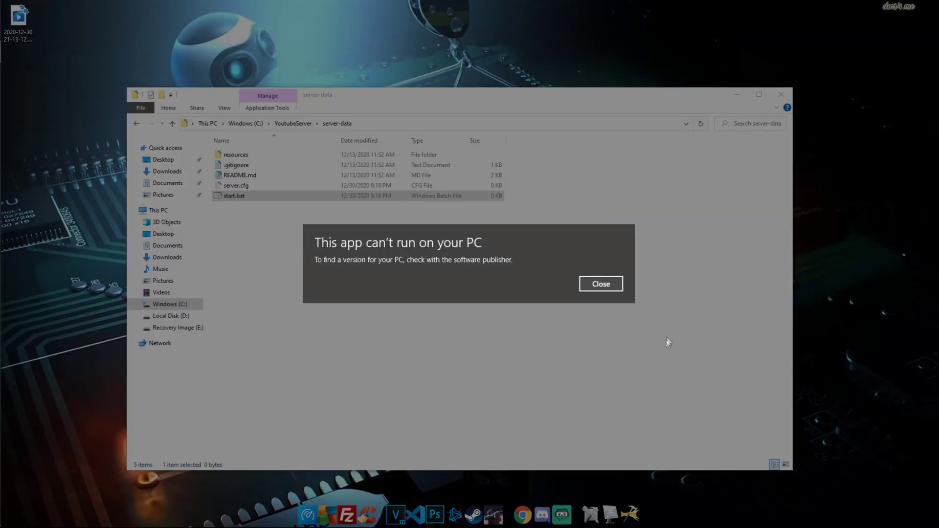
left_click(601, 284)
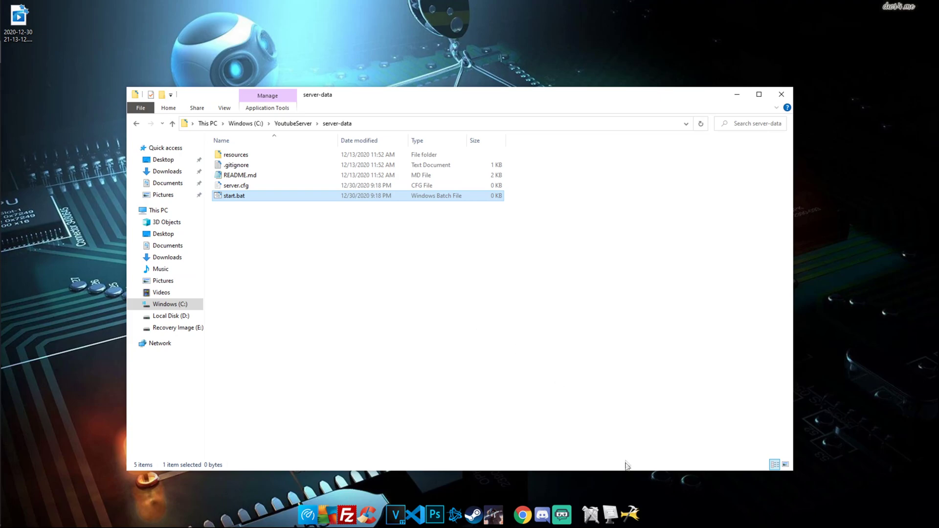
Back in Chrome, scroll to the example server.cfg listing and highlight the whole code block
left_click(523, 515)
scroll(317, 368, "down", 1)
scroll(317, 368, "down", 15)
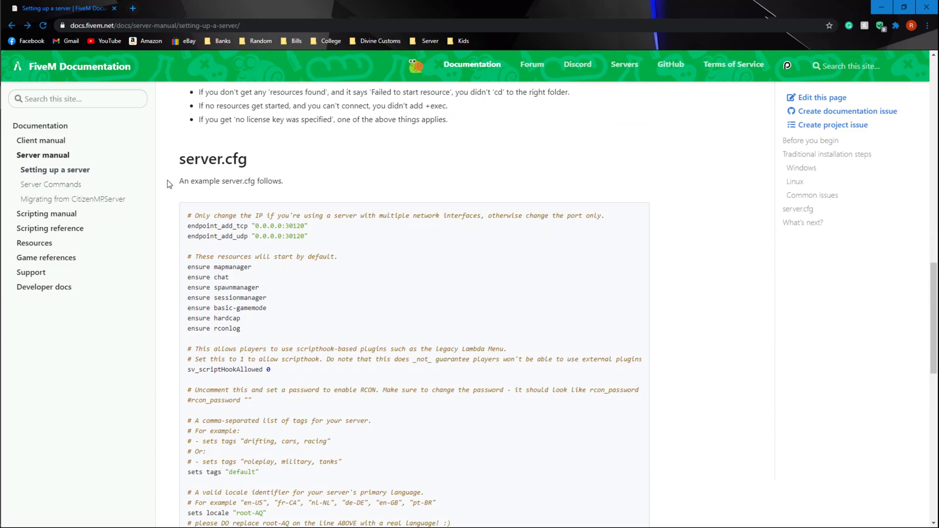
left_click_drag(167, 180, 304, 182)
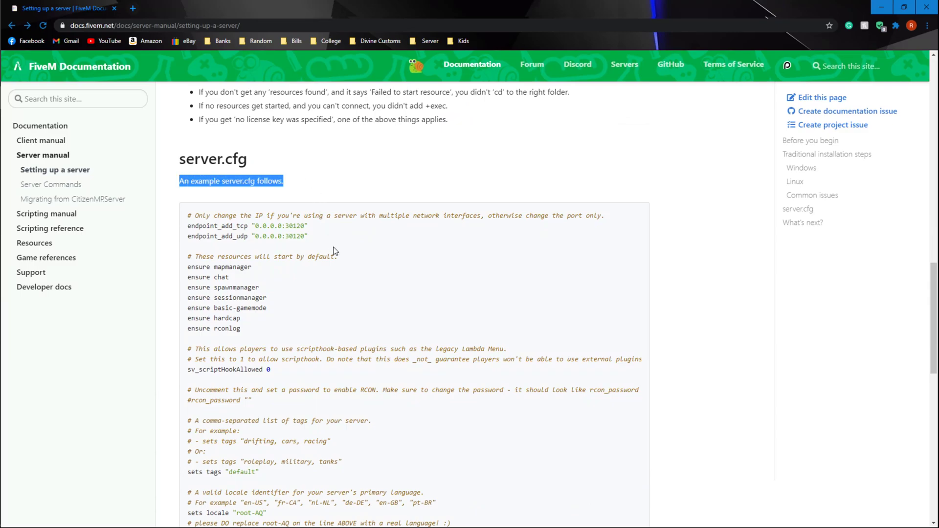
left_click(289, 247)
left_click_drag(188, 216, 464, 435)
scroll(412, 356, "down", 10)
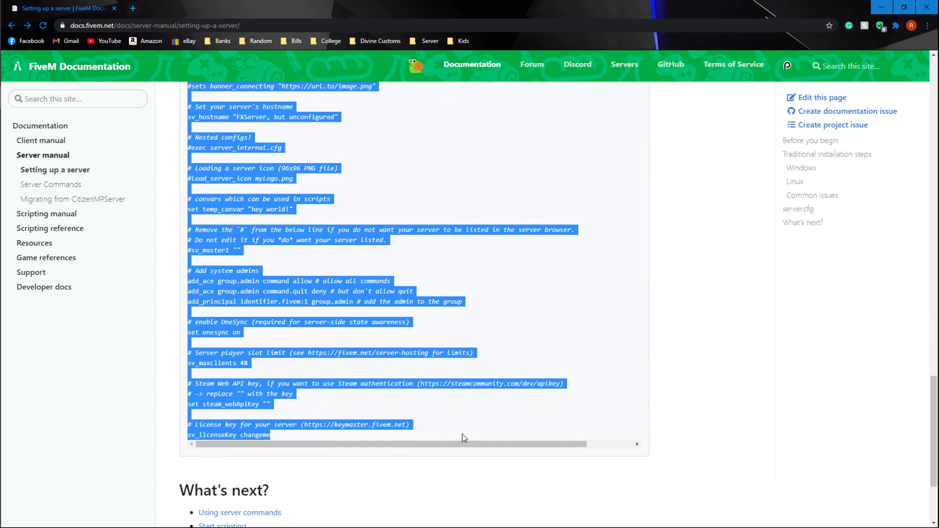
Open server.cfg in VS Code and paste the example FiveM configuration into it
left_click(881, 7)
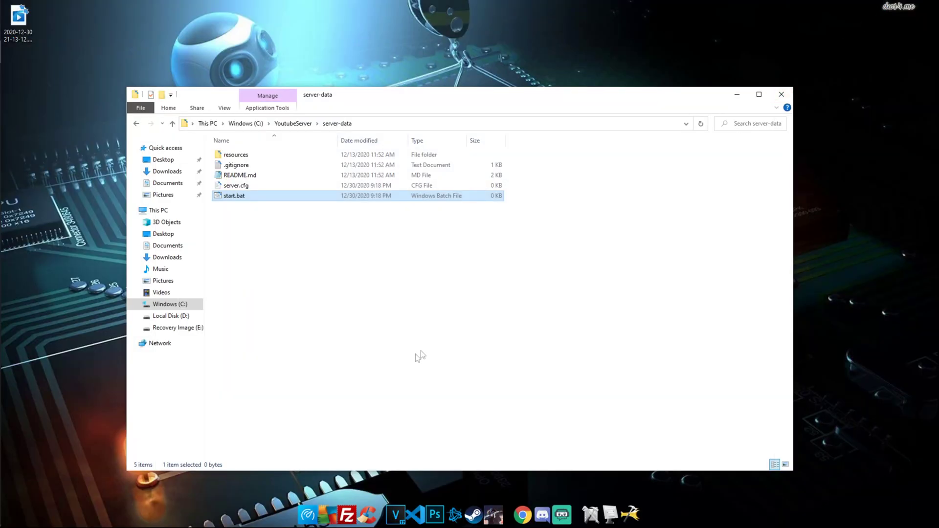
double_click(245, 185)
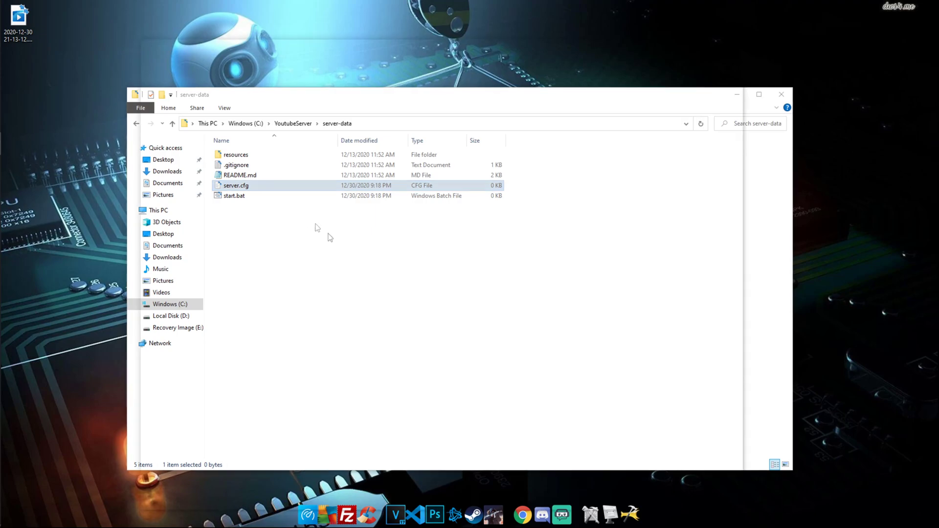
key("ctrl+v")
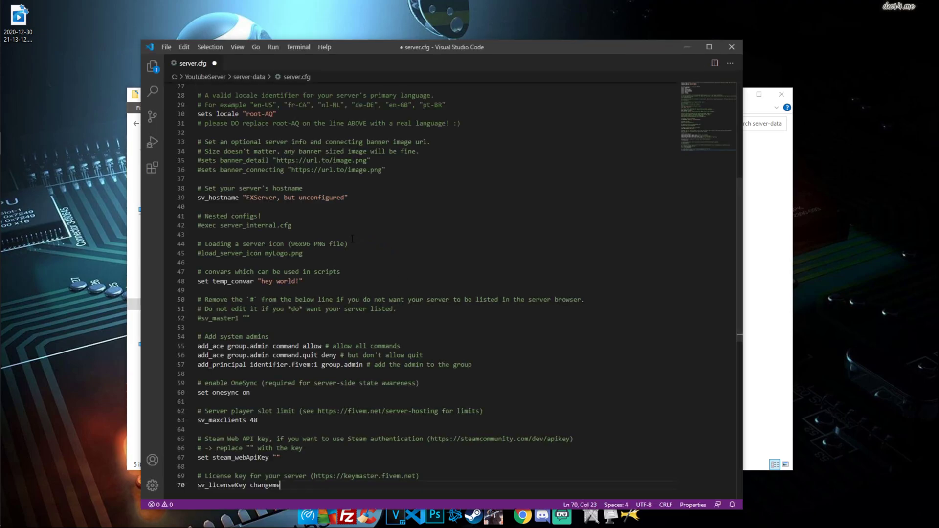
Review the pasted config's resources, locale and hostname comments, then select the placeholder hostname
scroll(358, 254, "up", 5)
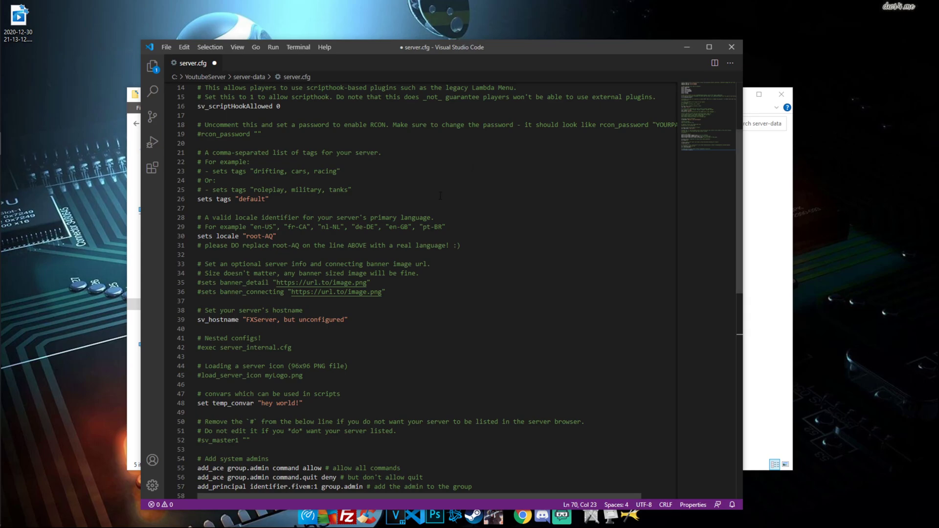
scroll(458, 240, "down", 3)
scroll(470, 247, "up", 7)
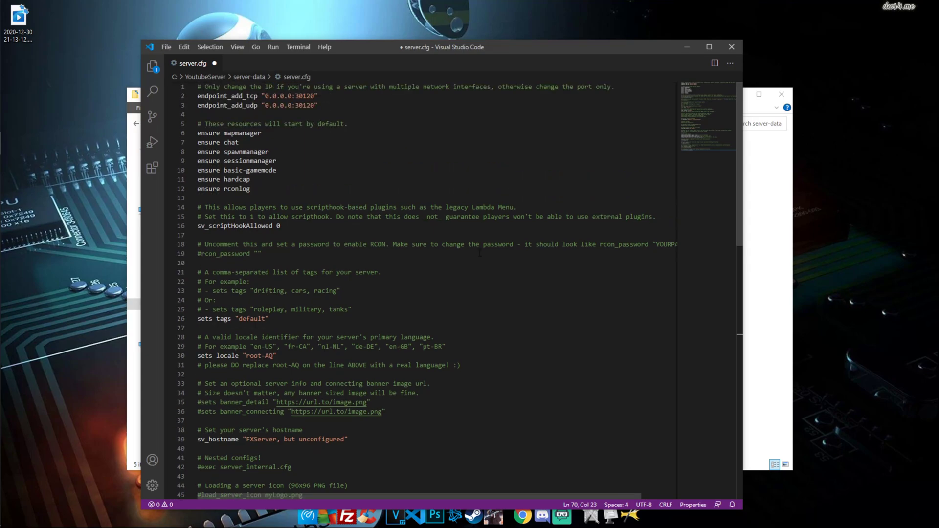
left_click_drag(209, 124, 359, 120)
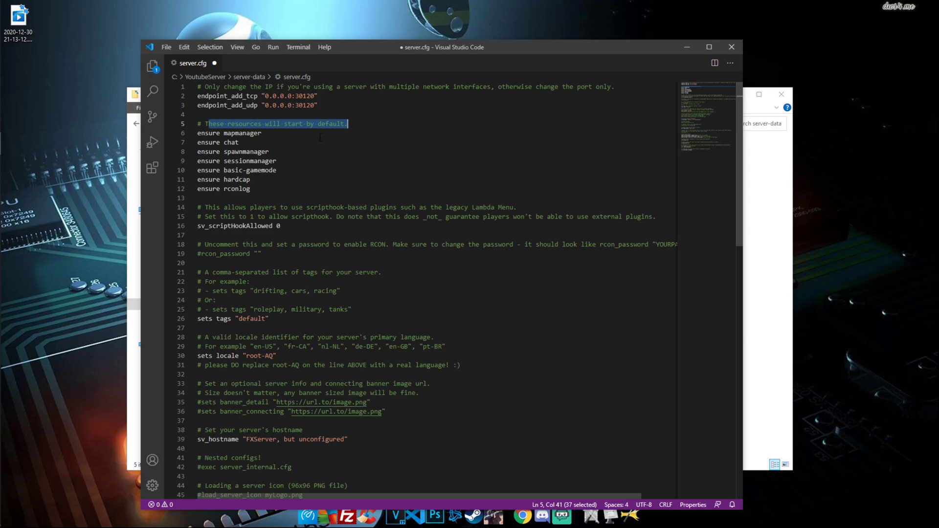
scroll(320, 137, "down", 3)
mouse_move(266, 282)
left_mouse_down()
mouse_move(250, 292)
mouse_move(250, 283)
left_mouse_up()
left_click_drag(198, 265, 431, 274)
scroll(321, 331, "down", 2)
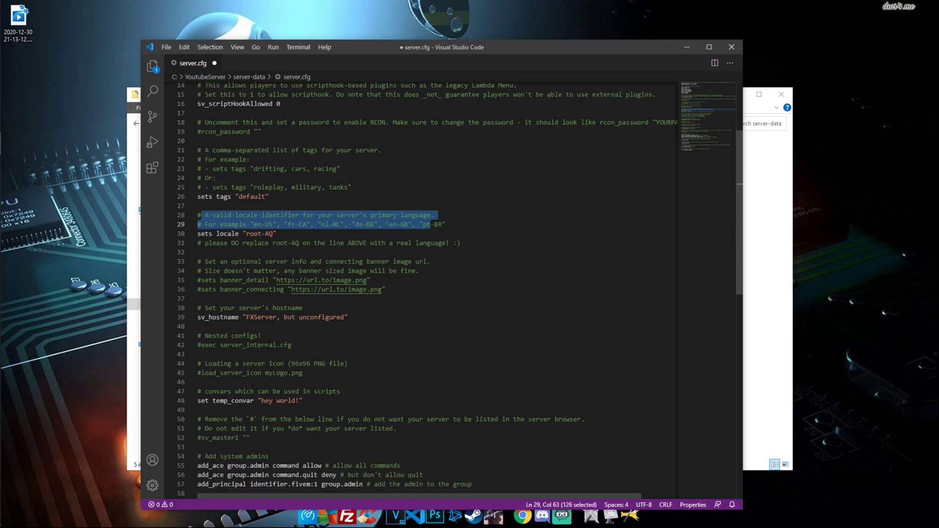
left_click_drag(205, 308, 250, 317)
left_click(341, 311)
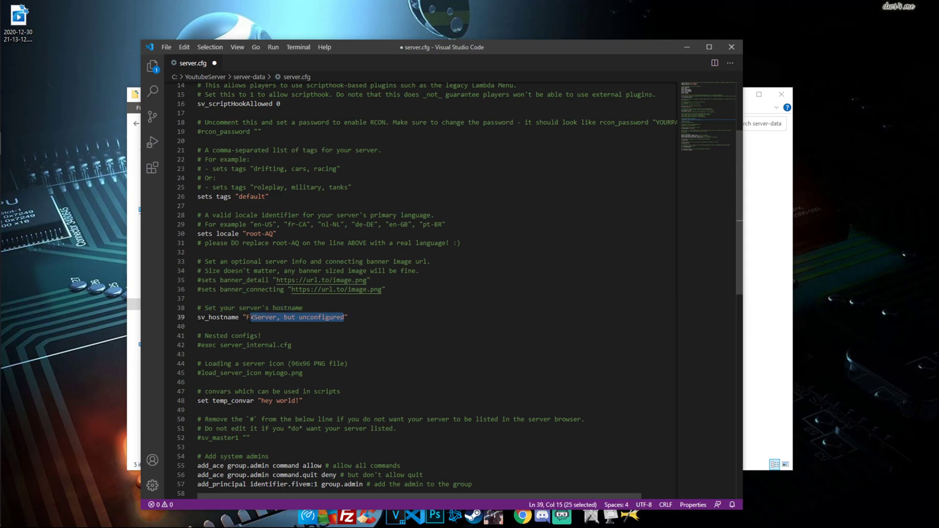
Replace the sv_hostname value with 'Youtube Test Server' and look over the server icon lines 44-45
type("Youtube ")
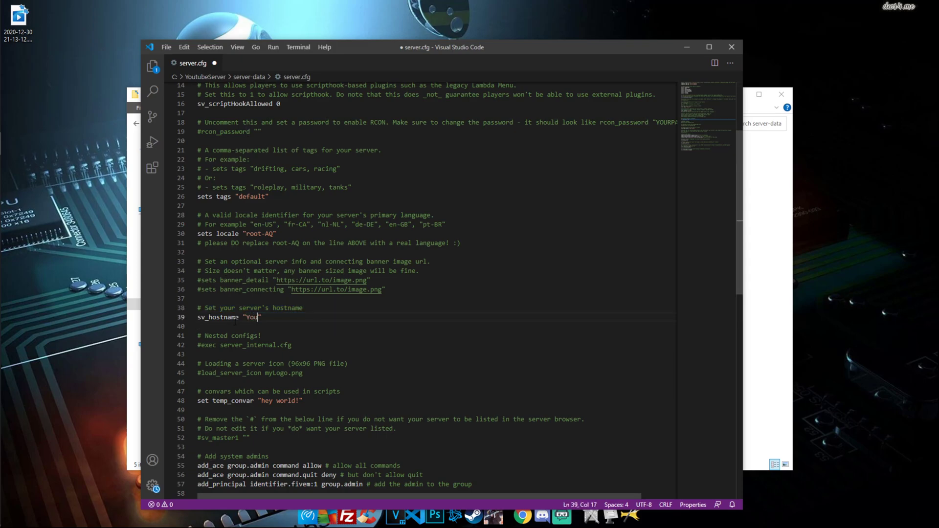
type("Test Server")
scroll(323, 357, "down", 3)
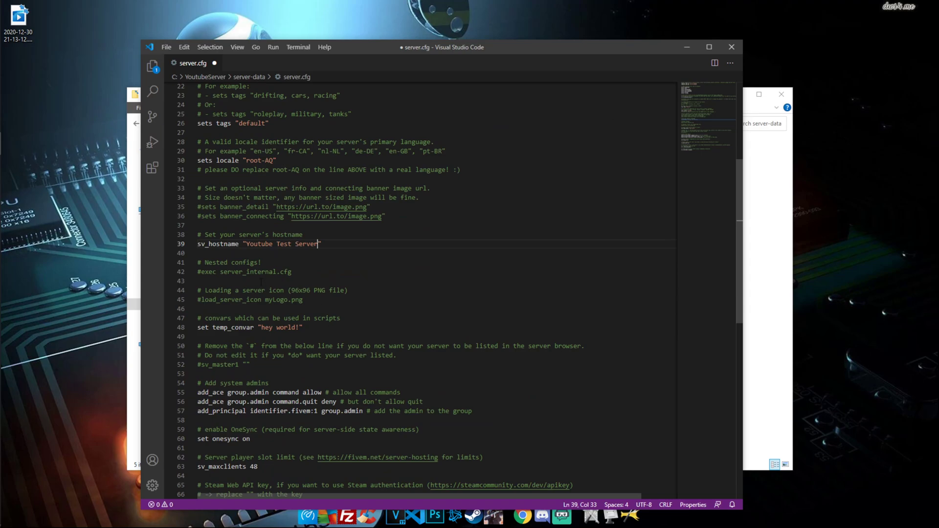
left_click_drag(216, 291, 316, 300)
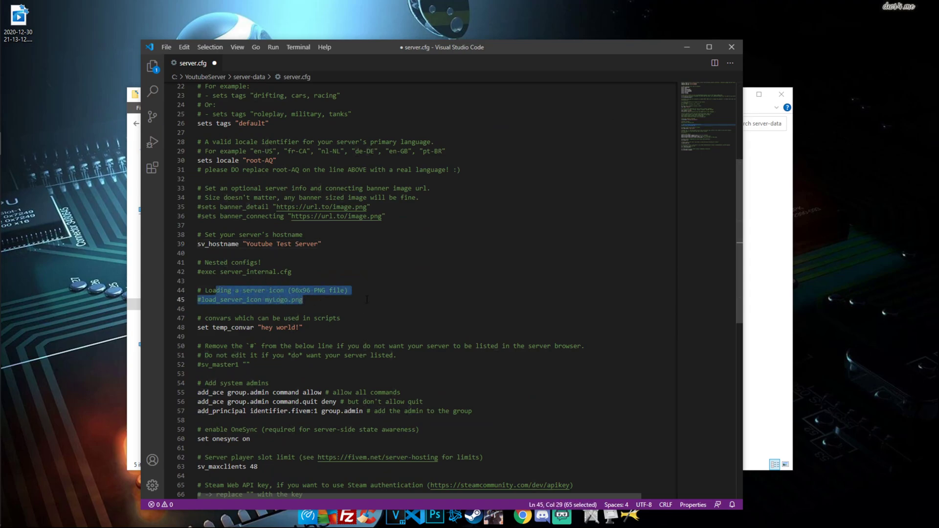
scroll(437, 316, "down", 2)
Review the system admins block and license key lines, placing the caret in the keymaster link
left_click_drag(216, 335, 423, 362)
scroll(440, 441, "down", 3)
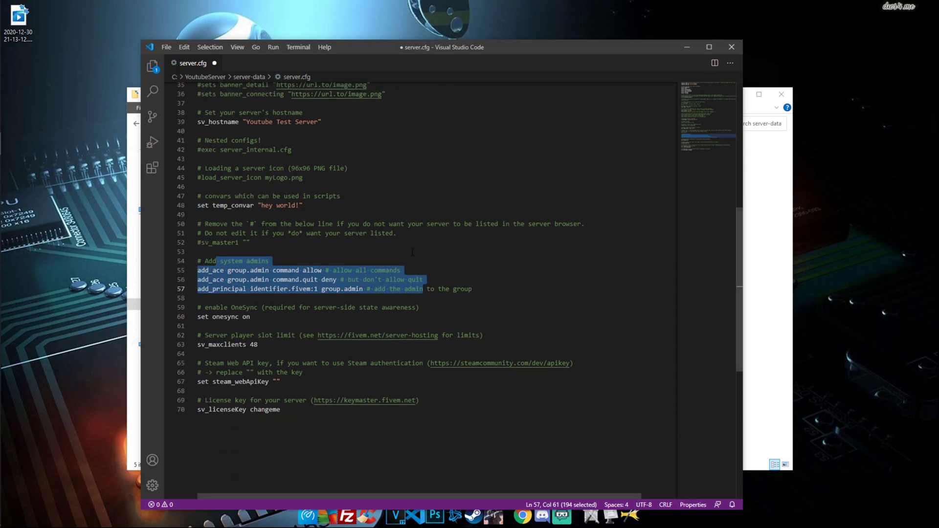
left_click(412, 252)
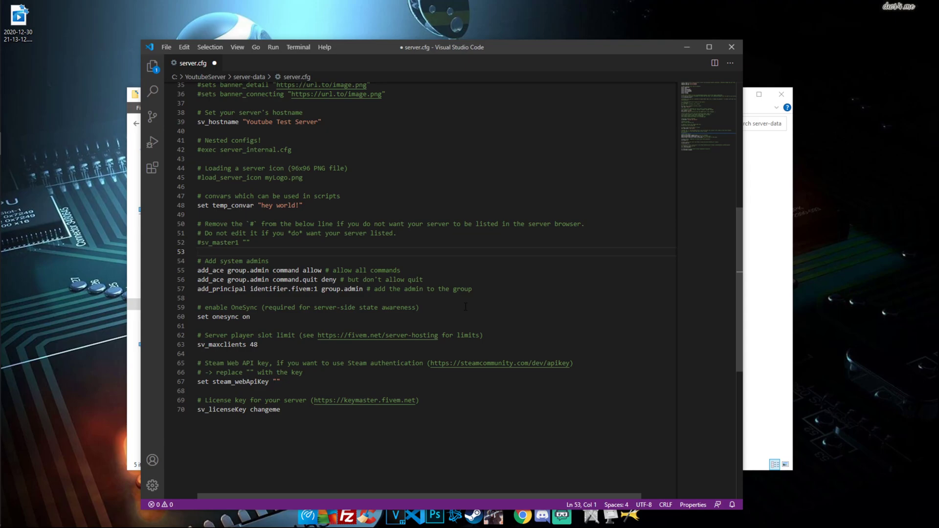
scroll(465, 307, "down", 2)
left_click_drag(284, 360, 189, 354)
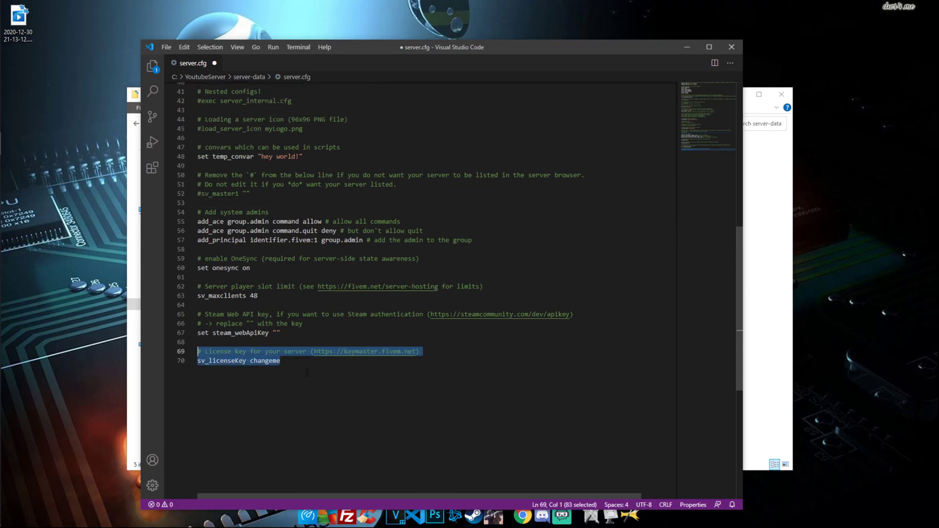
left_click(374, 361)
left_click(385, 353)
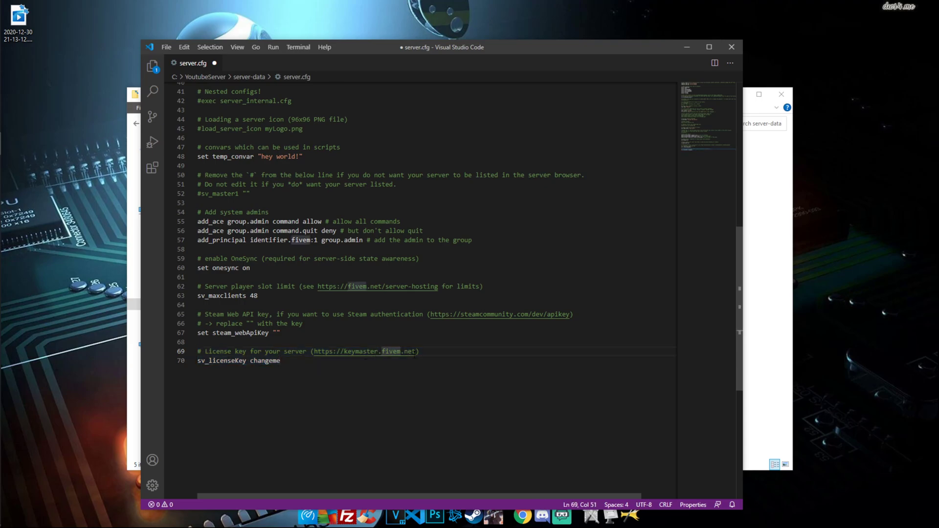
Follow the keymaster.fivem.net link from server.cfg and sign in to Cfx.re Keymaster
left_click(350, 353, "ctrl")
left_click(388, 281)
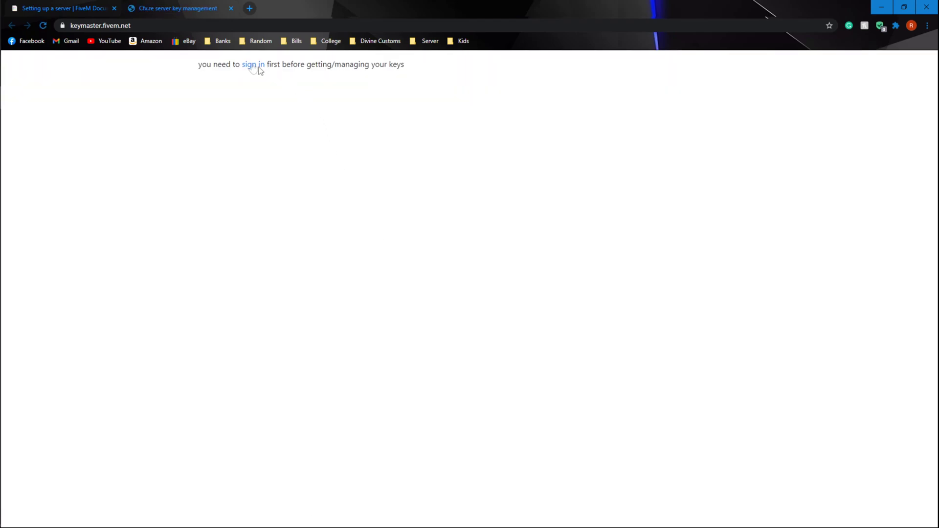
left_click(248, 65)
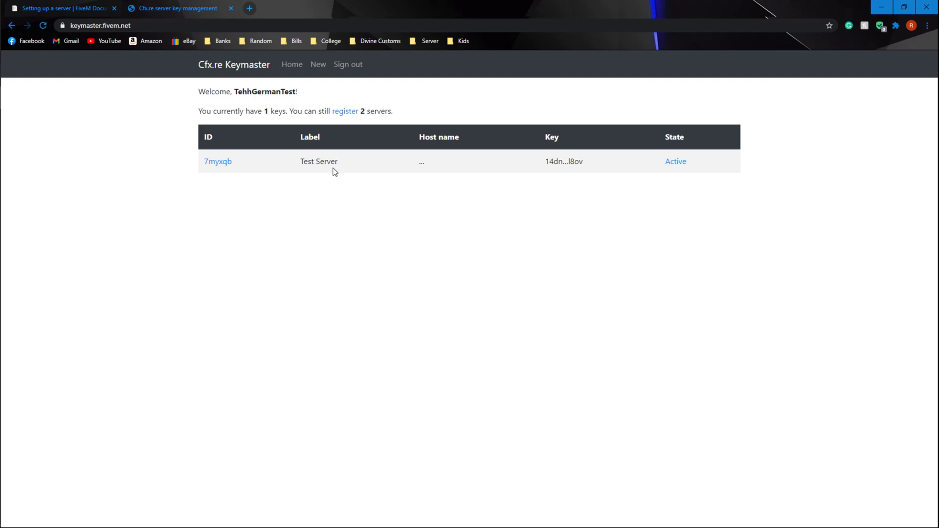
Deactivate the old Test Server key so it reads Inactive, then open a blank tab
left_click_drag(311, 162, 367, 167)
left_click(315, 172)
left_click(674, 162)
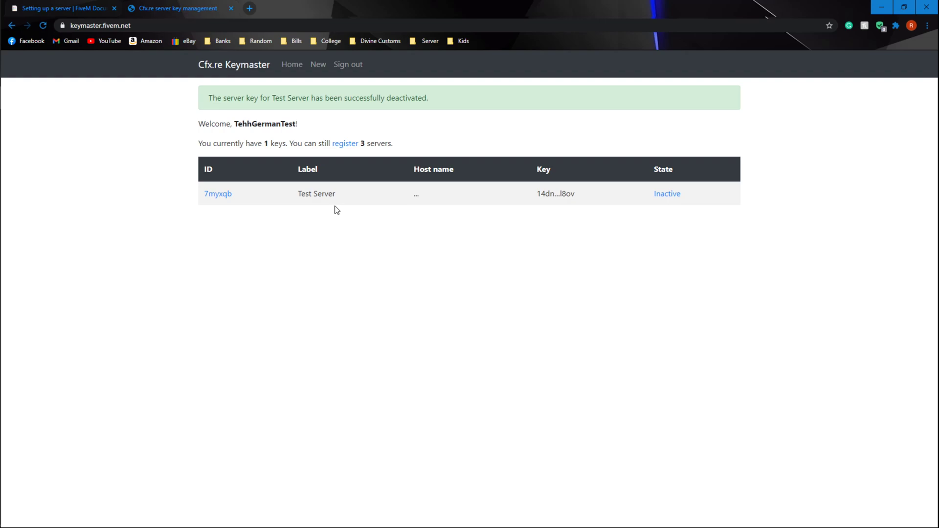
left_click(250, 9)
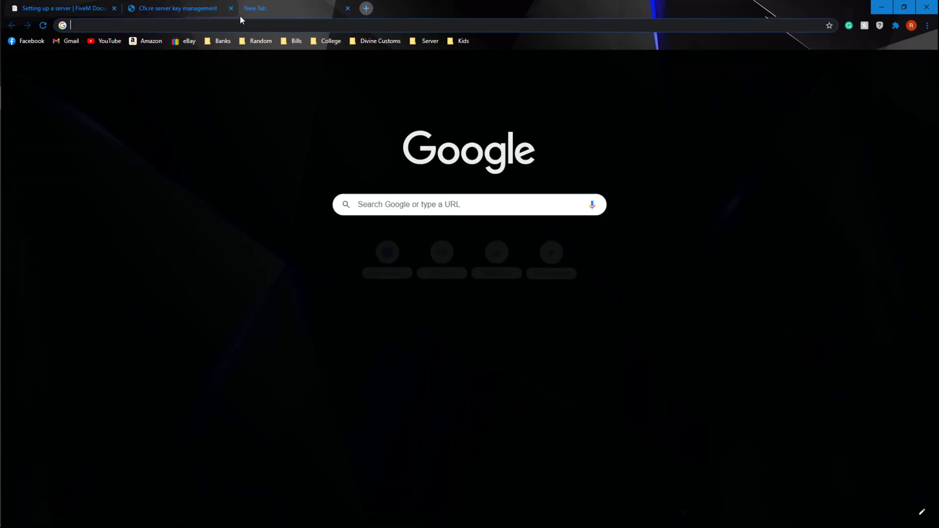
Load google.cm and search 'what is my ip' to see the public IP address
left_click(236, 21)
type("gle.cm")
key("Return")
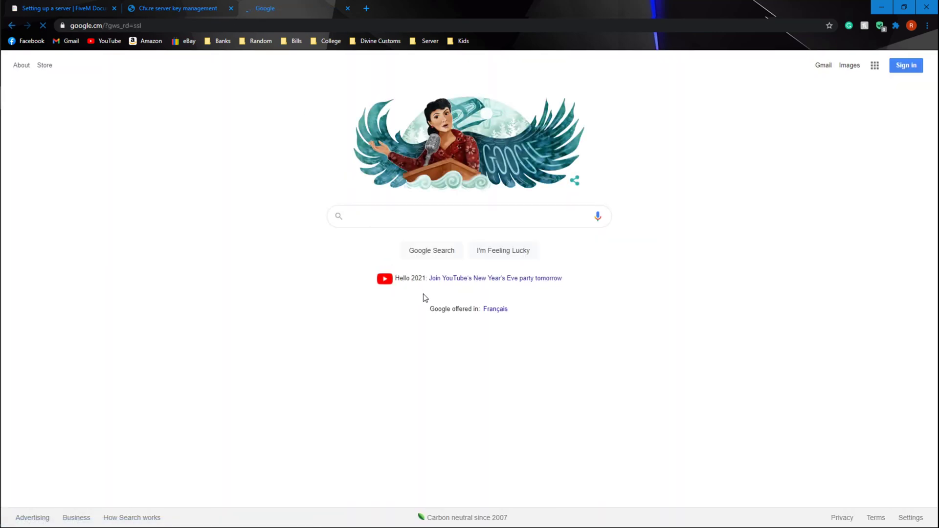
left_click(393, 220)
type("what ")
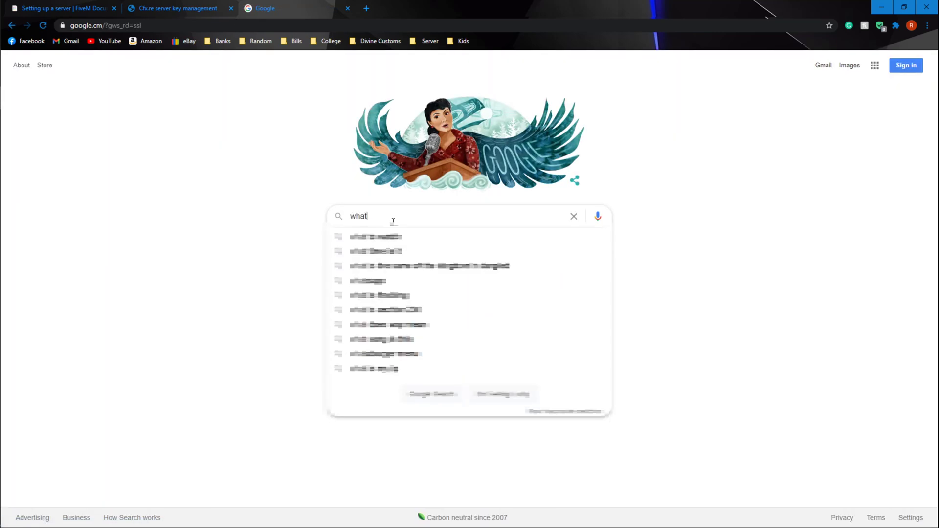
type("is my ip")
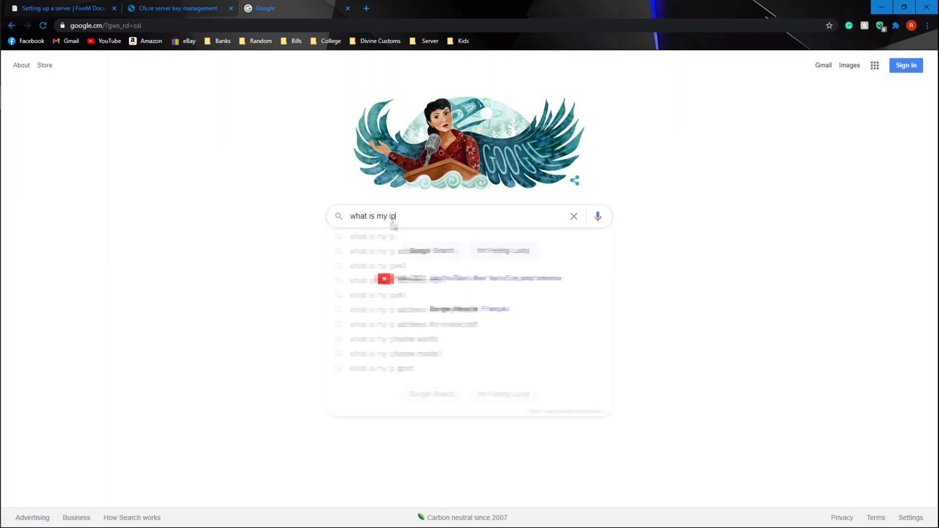
key("Return")
left_click_drag(319, 192, 33, 191)
left_click(44, 193)
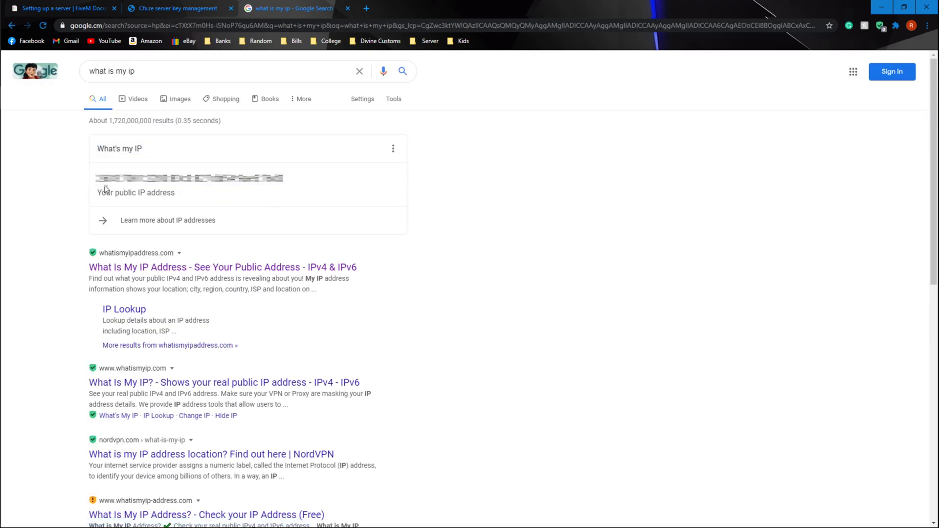
left_click_drag(210, 193, 99, 177)
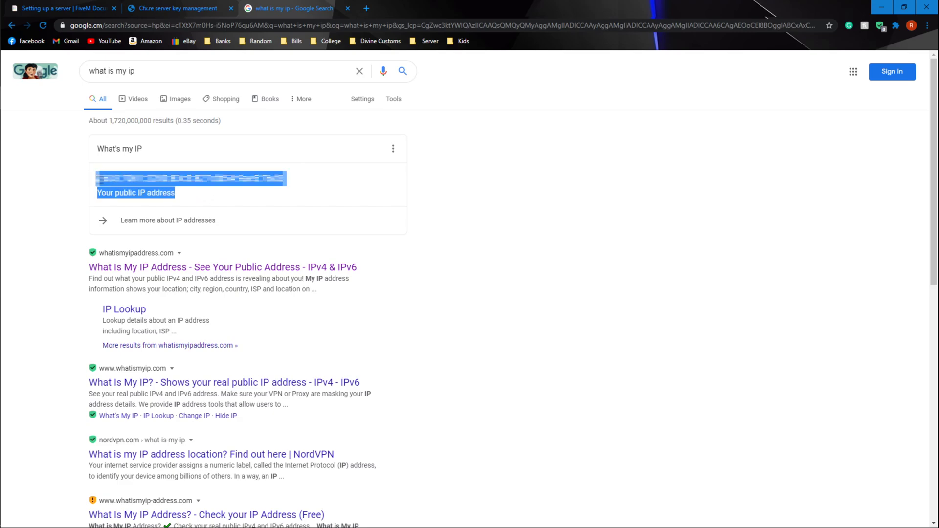
left_click(58, 213)
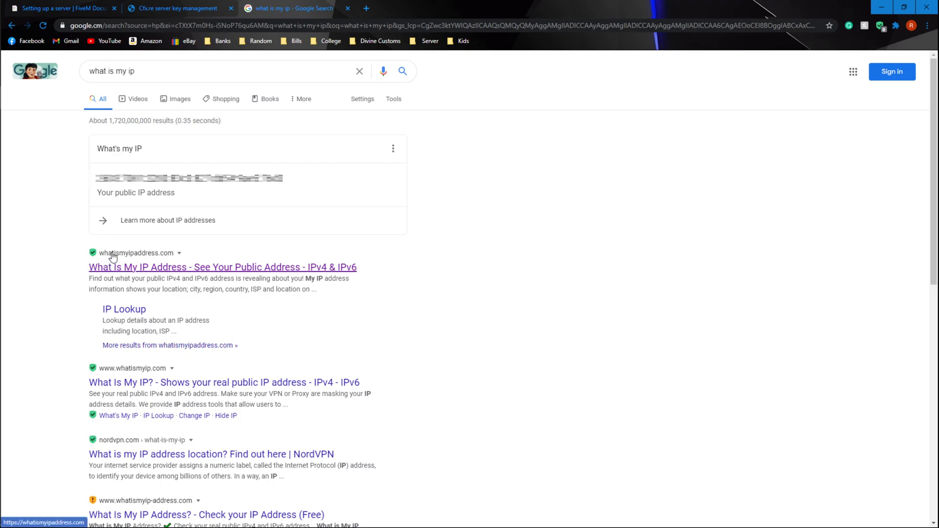
Check the IPv4 address on whatismyipaddress.com, then close that tab
left_click(185, 268)
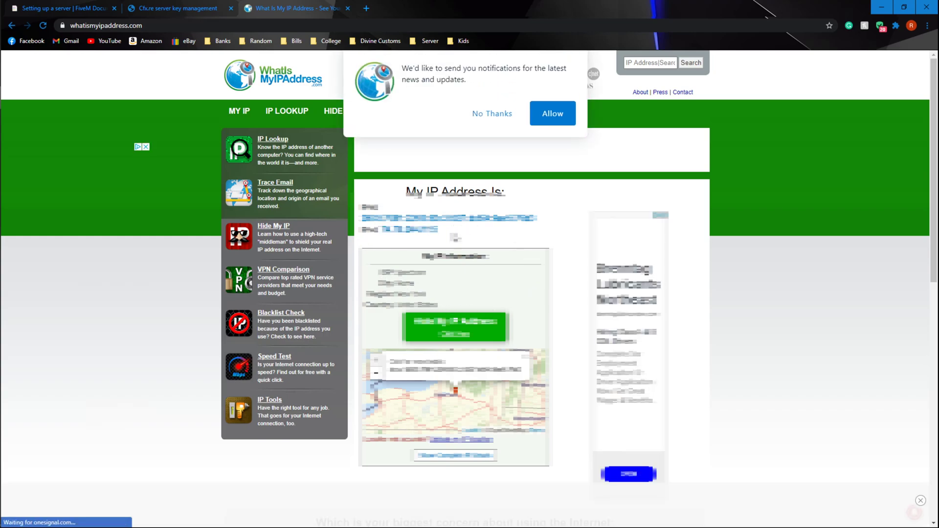
left_click_drag(440, 230, 384, 231)
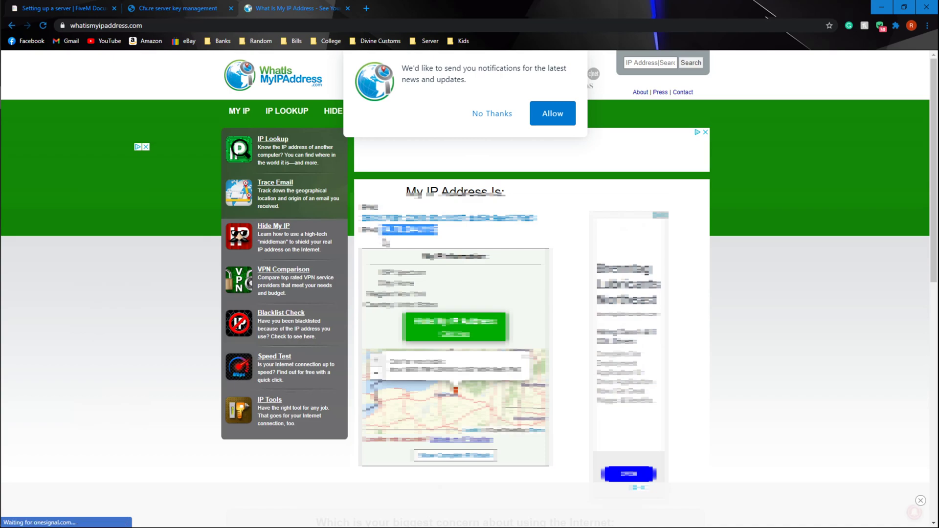
left_click(348, 8)
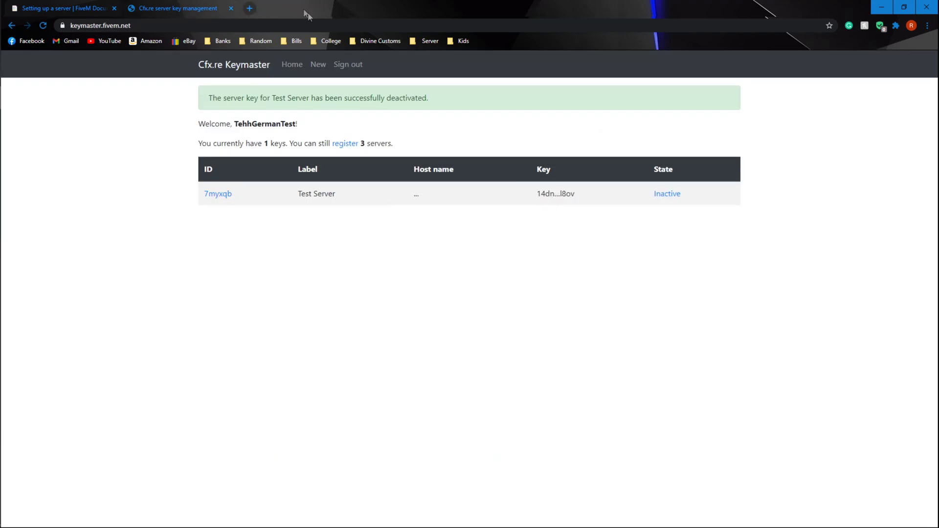
Start a new server registration labelled Youtube Test Server and paste in the public IP
left_click(352, 147)
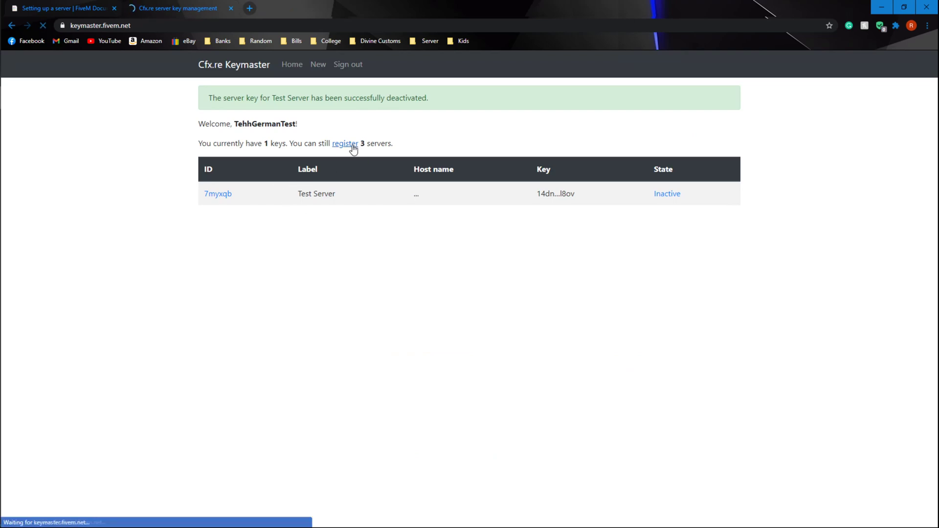
left_click(235, 108)
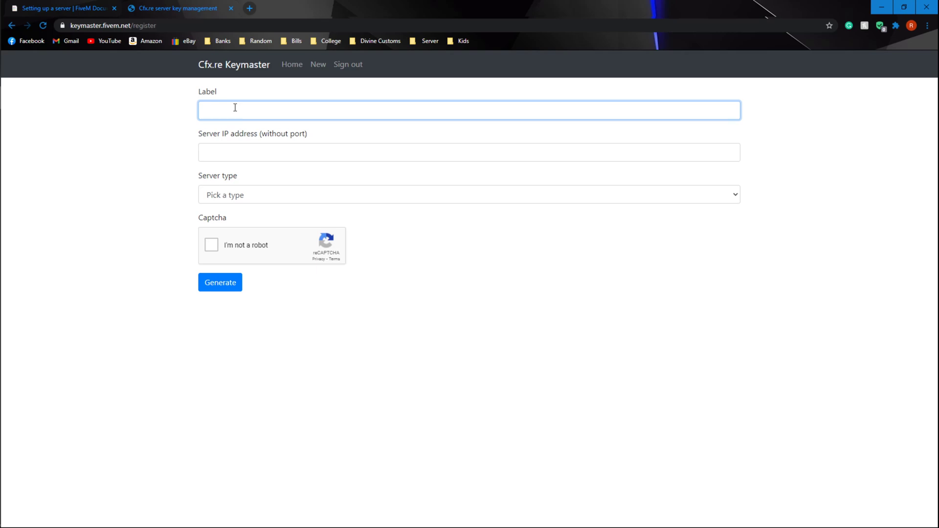
type("Youtube Test Server")
left_click(244, 149)
key("ctrl+v")
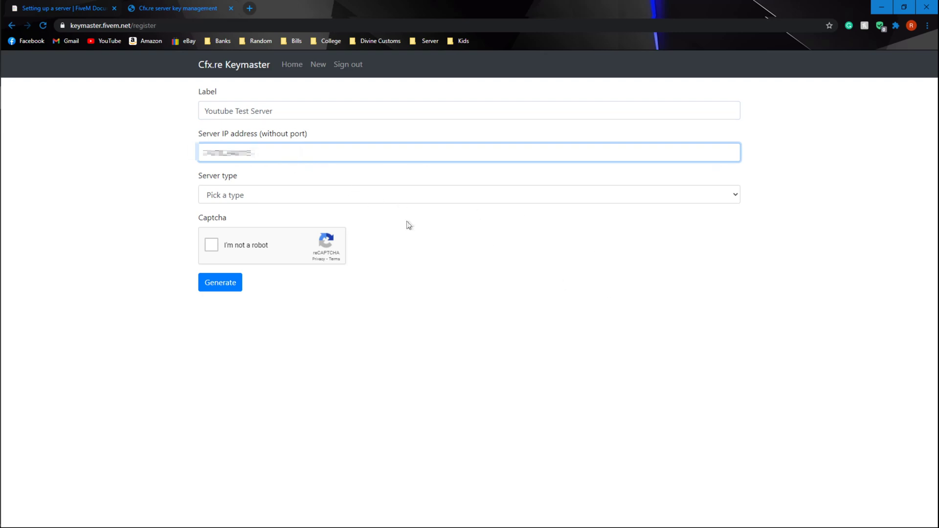
Set server type Other and provider Localhost, pass the captcha and generate the key
left_click(254, 195)
left_click(290, 253)
left_click(263, 242)
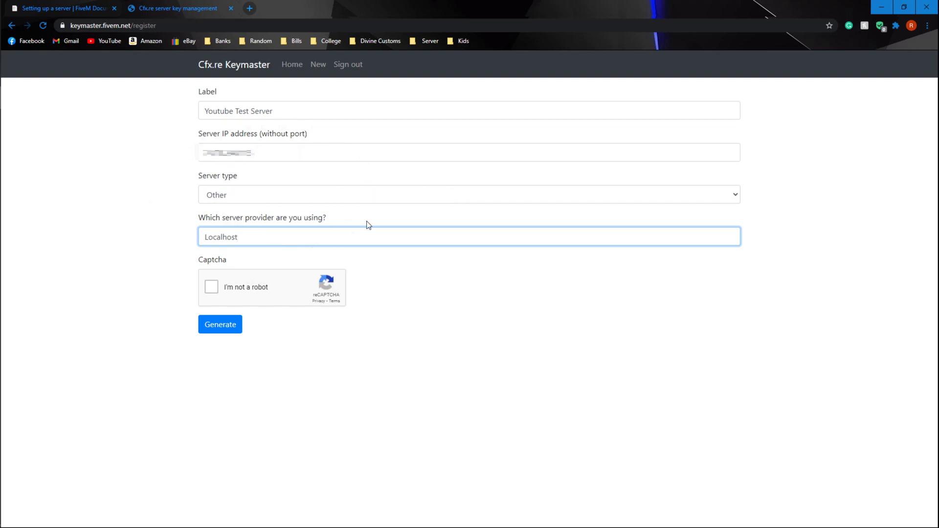
left_click(212, 289)
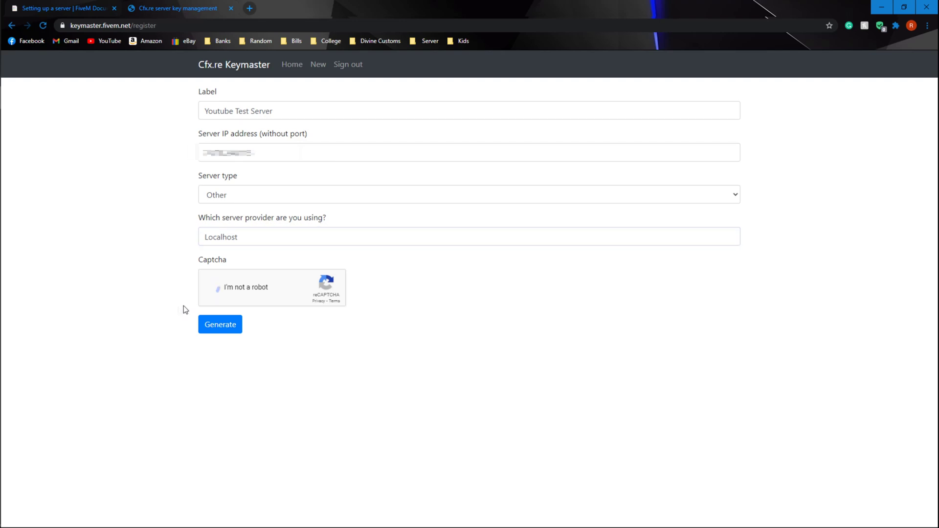
left_click(230, 325)
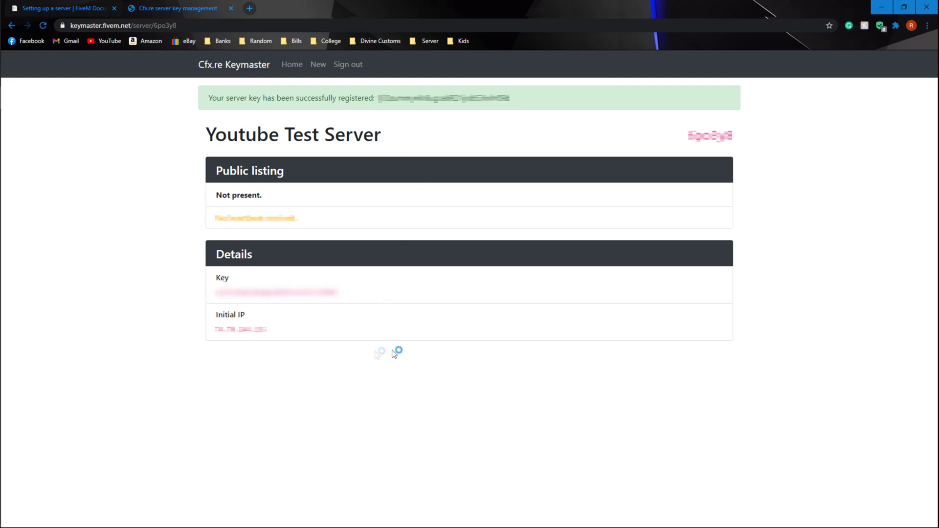
Paste the generated Keymaster key over changeme on line 70, save server.cfg and close VS Code
double_click(258, 293)
right_click(257, 292)
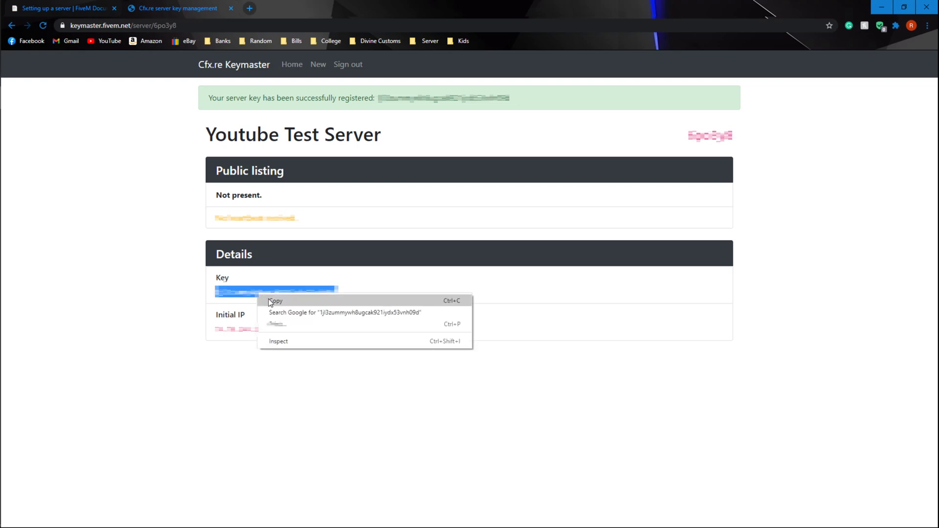
left_click(270, 302)
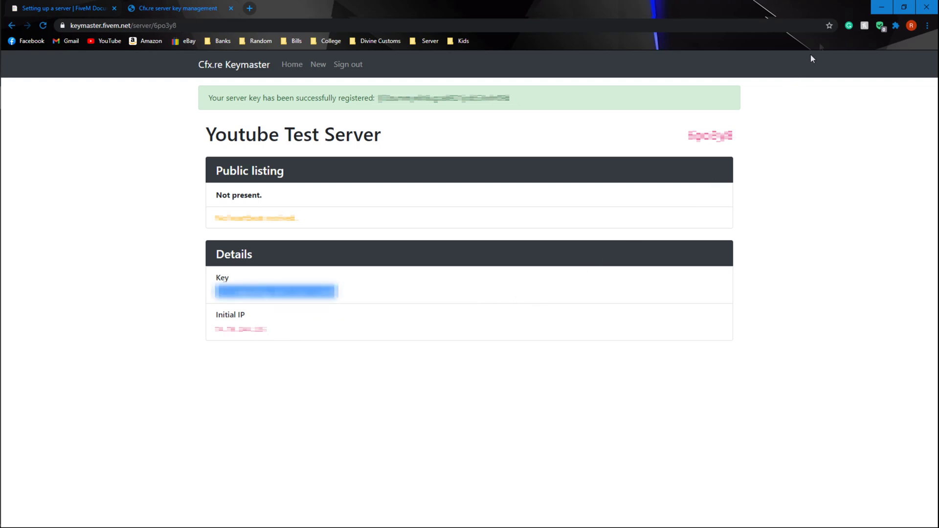
left_click(881, 7)
double_click(272, 362)
key("ctrl+v")
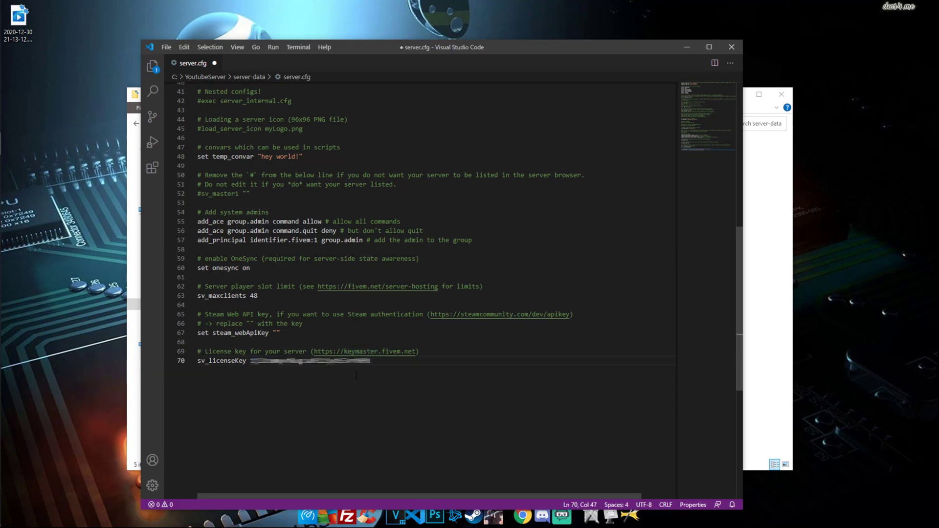
key("ctrl+s")
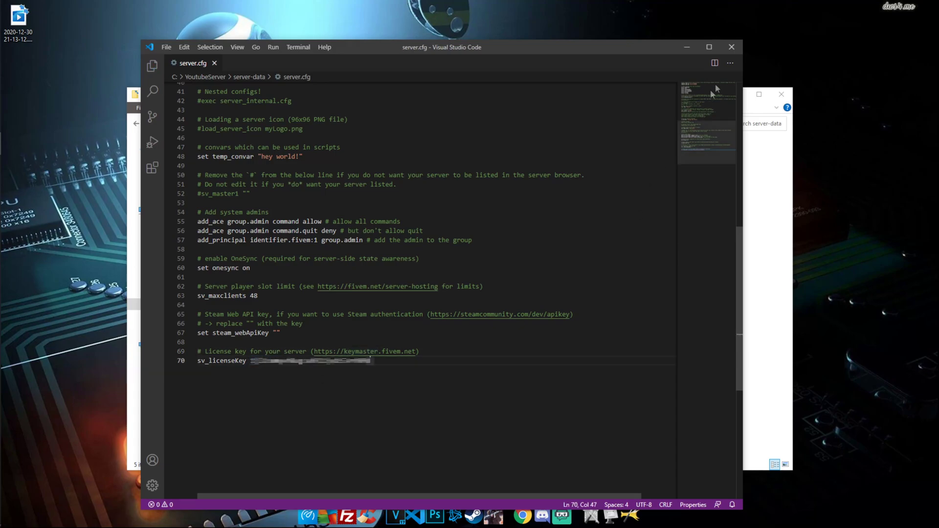
left_click(735, 51)
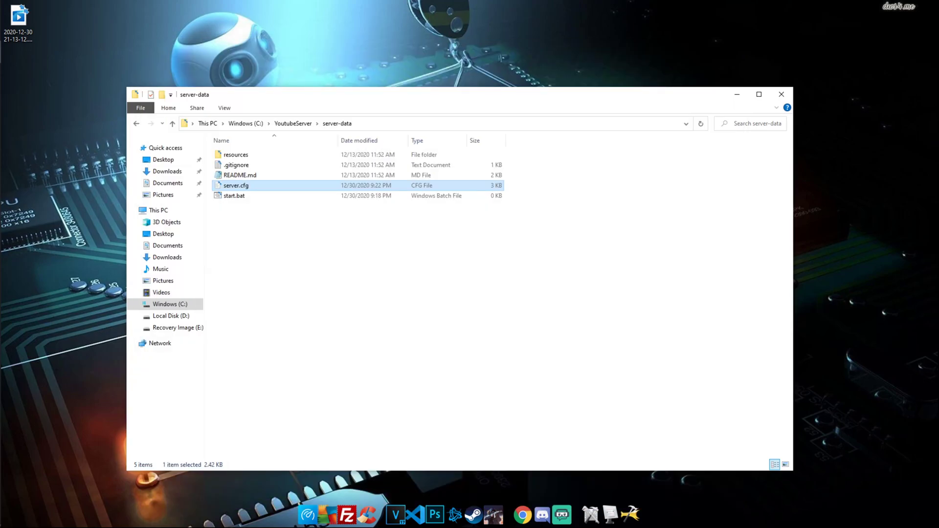
Open the empty start.bat from server-data in Notepad and move the window aside
left_click(333, 275)
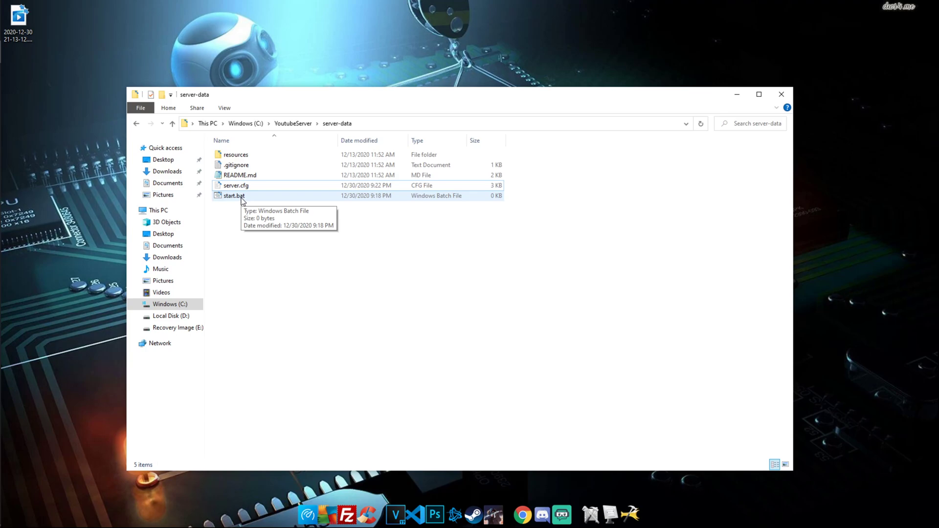
right_click(241, 201)
left_click(212, 213)
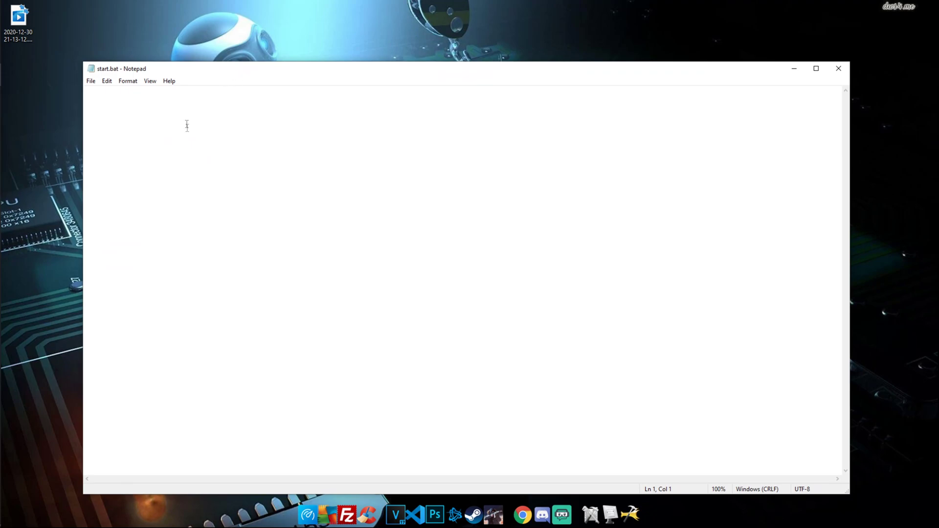
left_click_drag(205, 76, 191, 198)
Browse up into the server folder and locate FXServer.exe
left_click(327, 110)
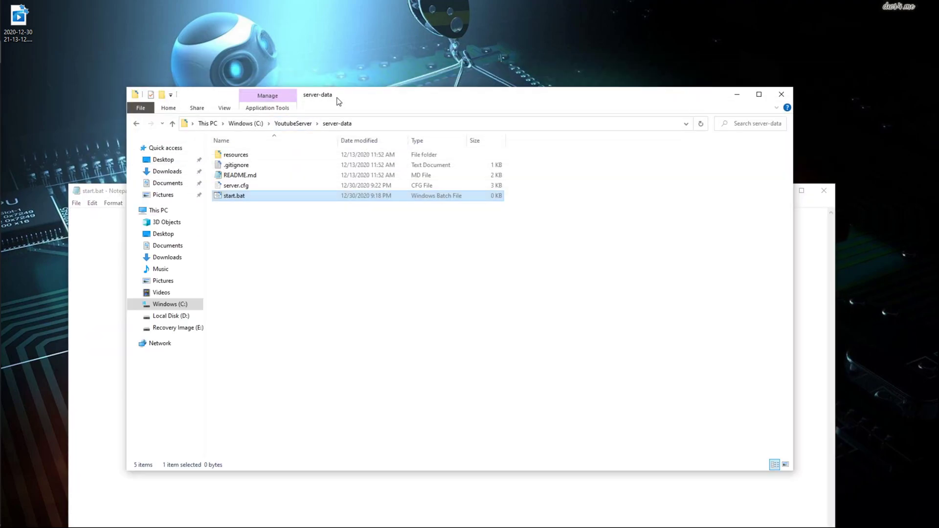
key("BackSpace")
double_click(267, 155)
scroll(323, 342, "down", 6)
scroll(338, 382, "up", 6)
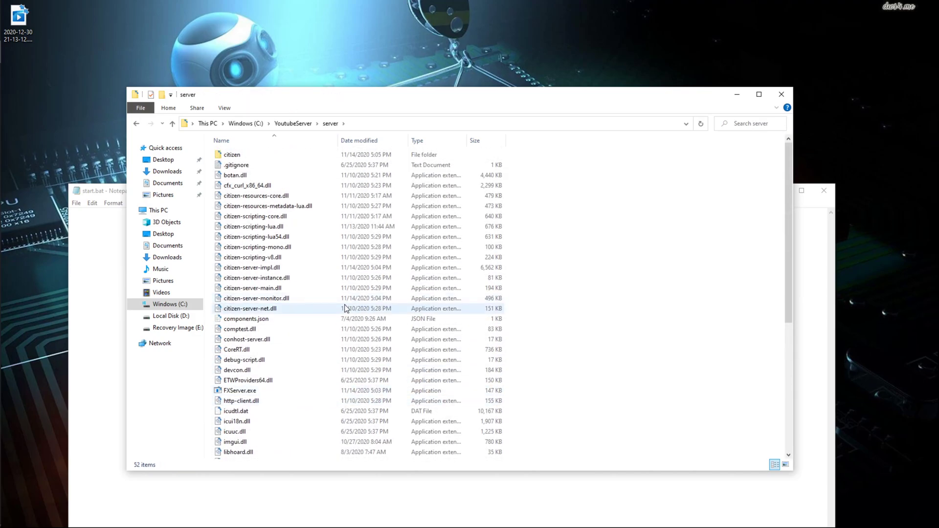
scroll(397, 269, "down", 2)
scroll(394, 290, "down", 3)
scroll(374, 210, "up", 7)
scroll(343, 245, "down", 4)
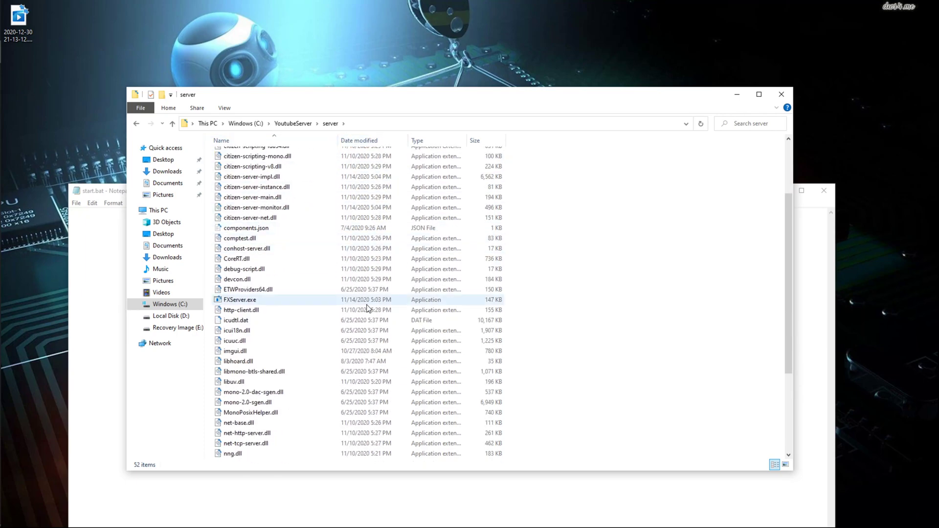
left_click(303, 300)
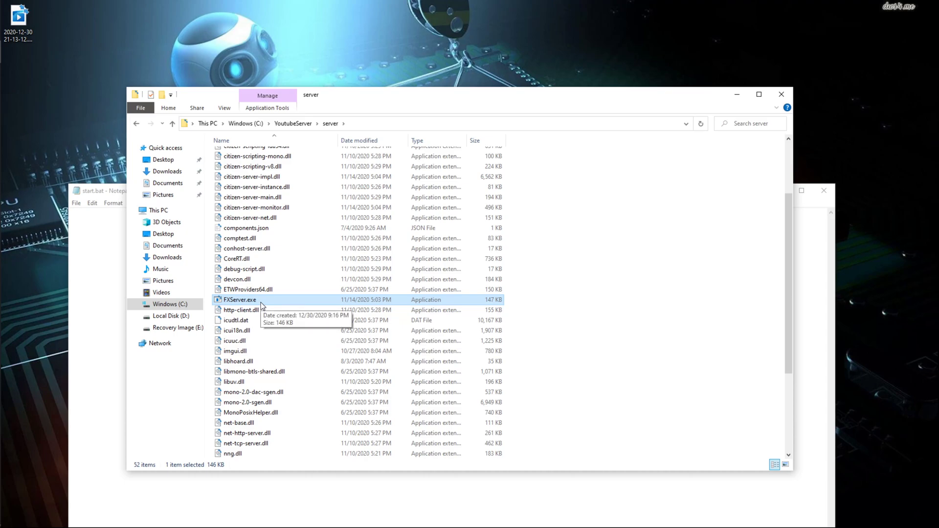
Return to server-data, select its full folder path in the address bar, and bring Notepad forward
key("alt+Up")
double_click(255, 165)
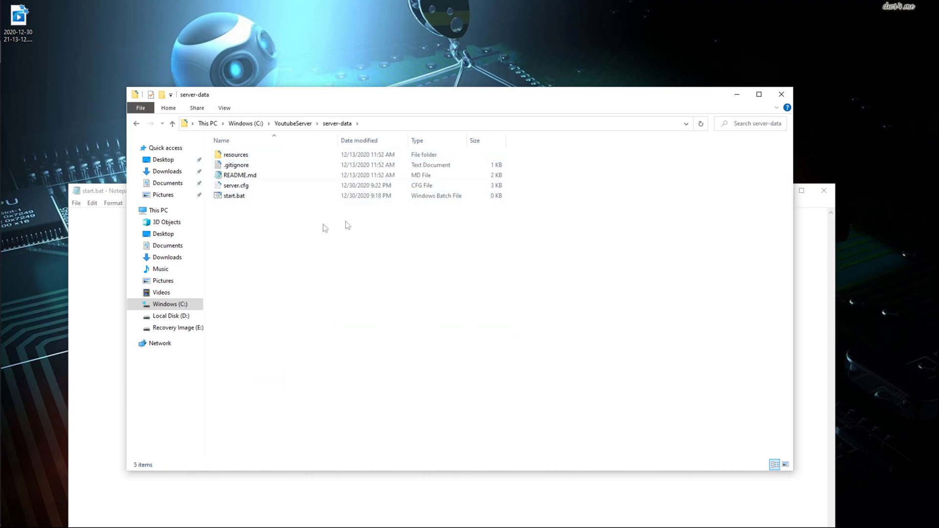
key("alt+Left")
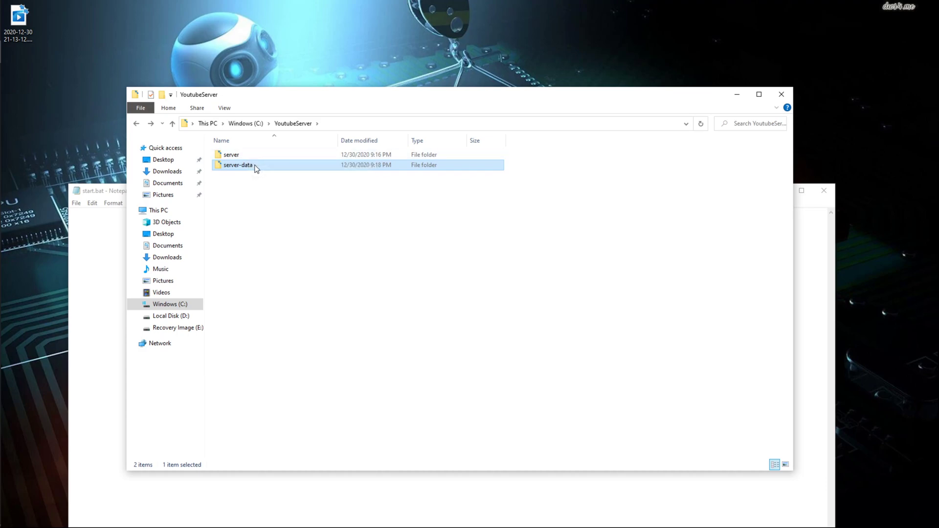
double_click(261, 168)
left_click(384, 125)
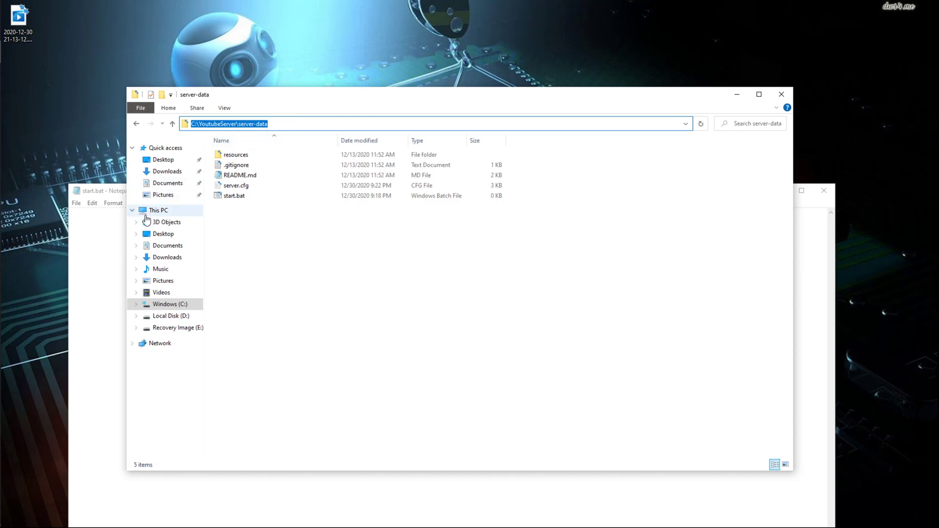
left_click(117, 232)
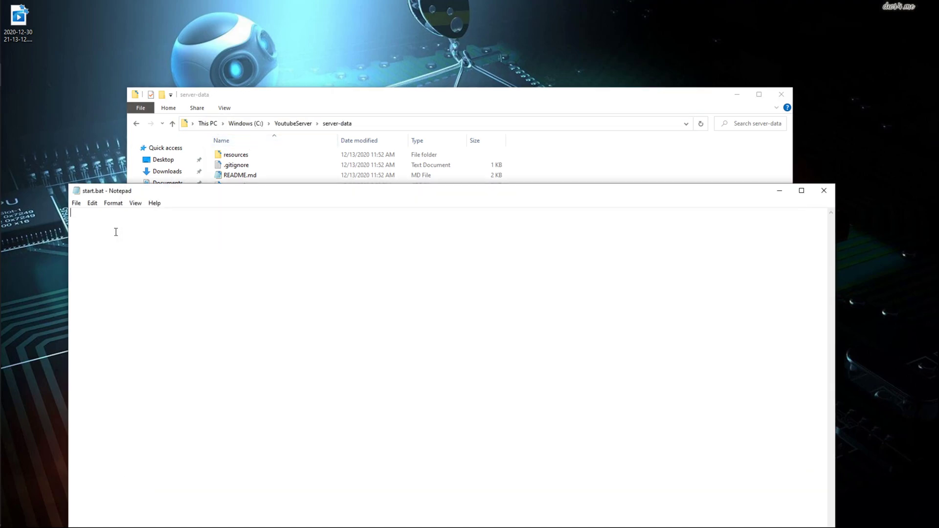
Write cd followed by the server-data path, then paste the same path on line 2
type("cd")
key("ctrl+v")
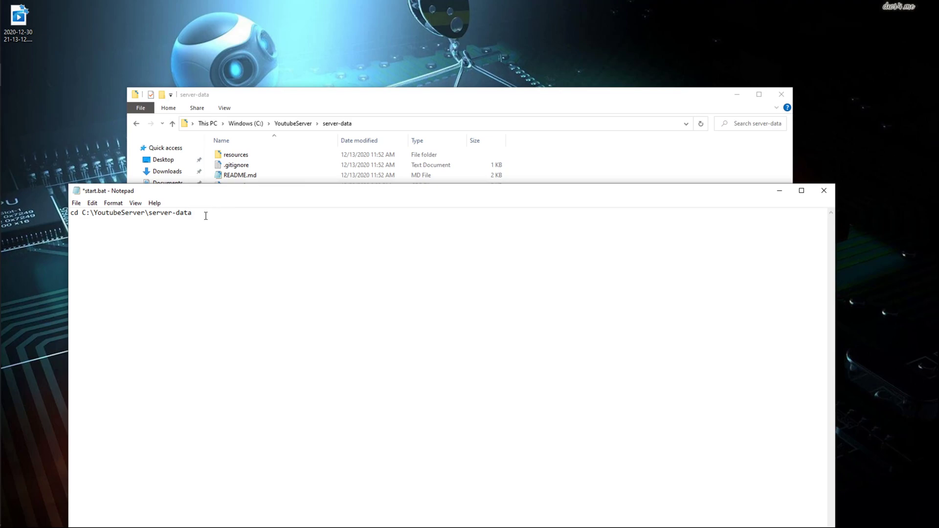
key("ctrl+v")
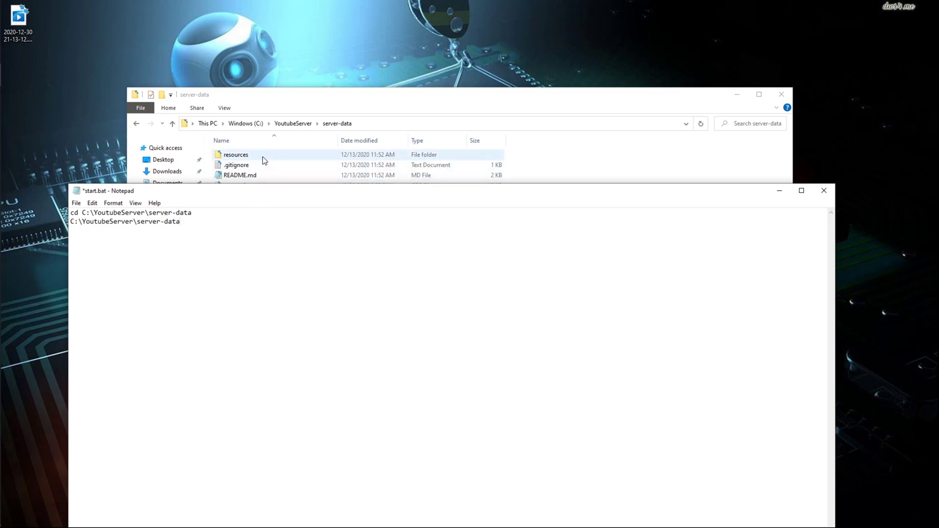
Make line 2 point to C:\YoutubeServer\server\FXServer.exe using the server folder path
left_click(293, 107)
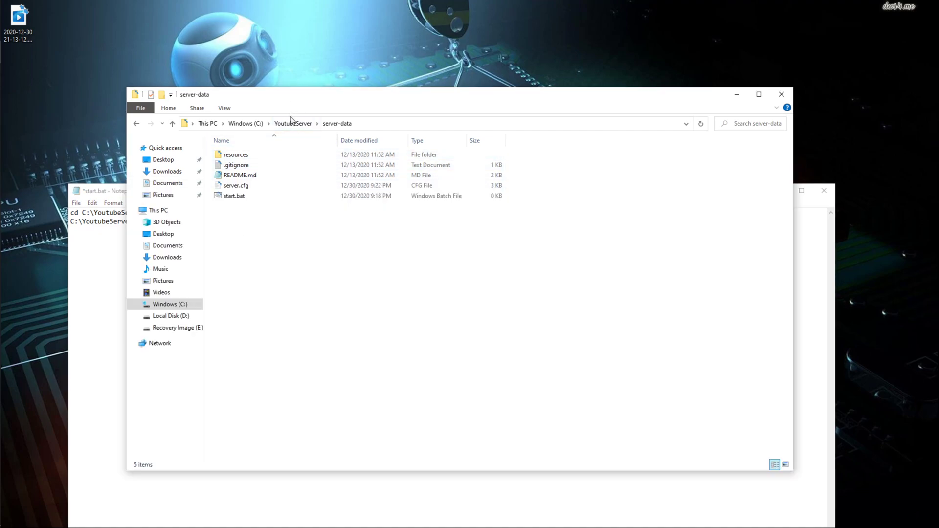
left_click(292, 124)
double_click(261, 156)
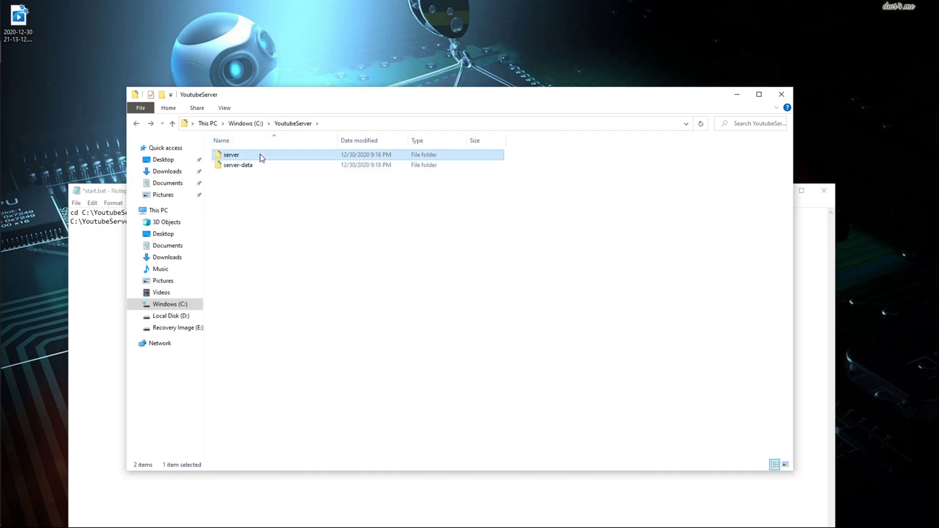
left_click(361, 124)
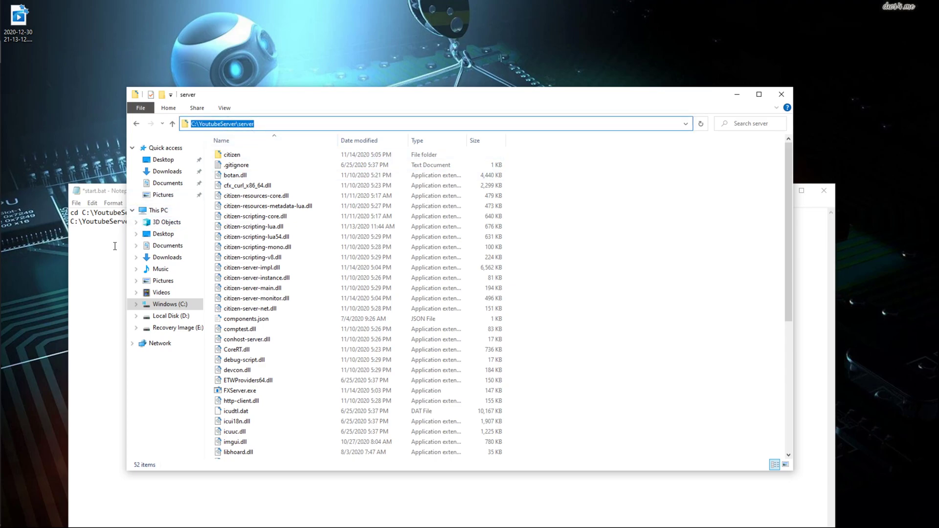
left_click(112, 221)
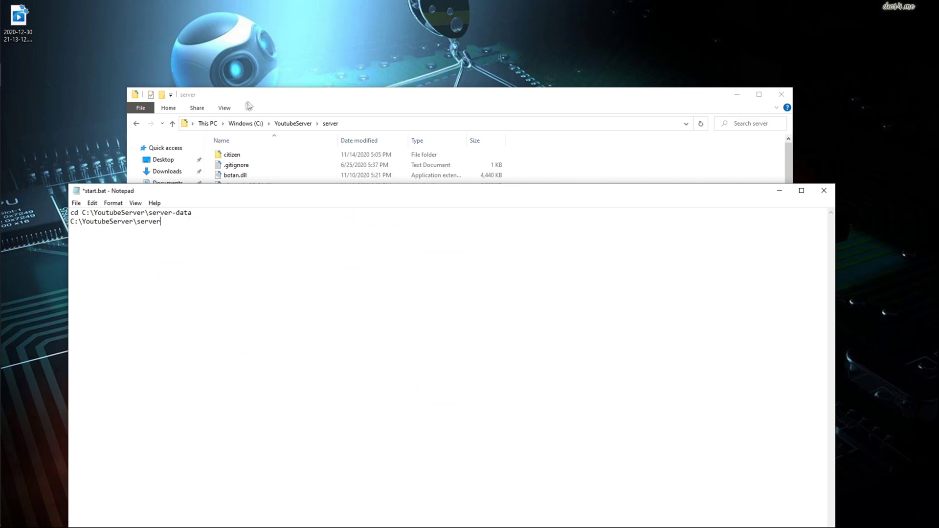
left_click(268, 104)
scroll(286, 258, "down", 2)
left_click(255, 332)
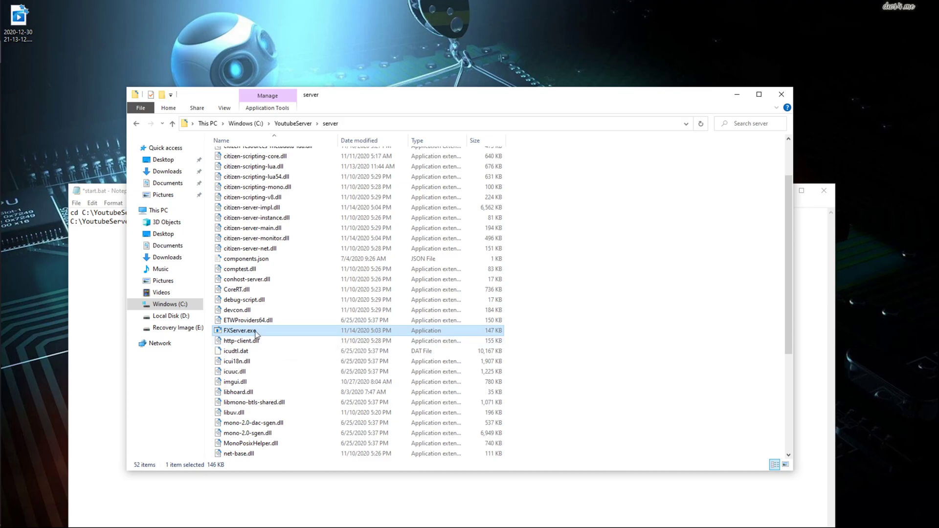
key("alt+Tab")
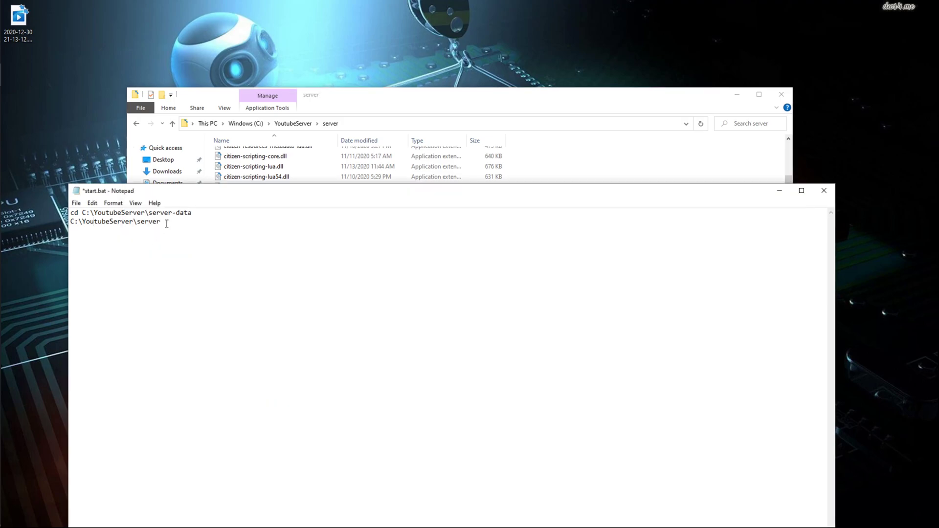
type("\\")
Check the server.cfg file name in server-data, then return to the end of line 2
left_click(323, 108)
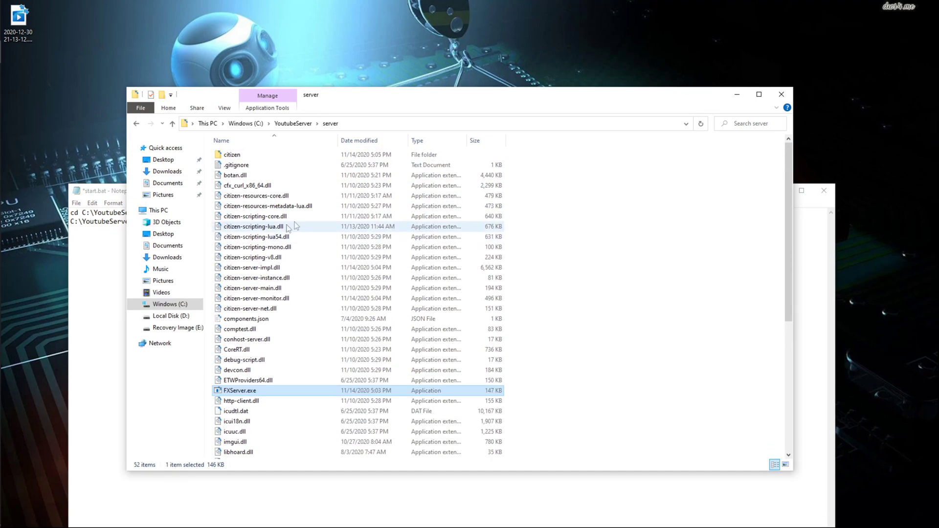
key("alt+Up")
double_click(262, 166)
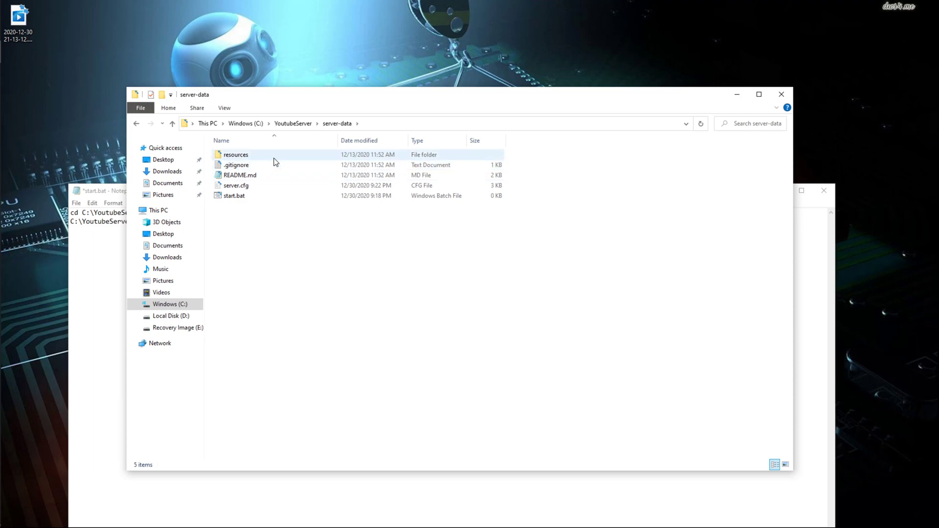
left_click(233, 187)
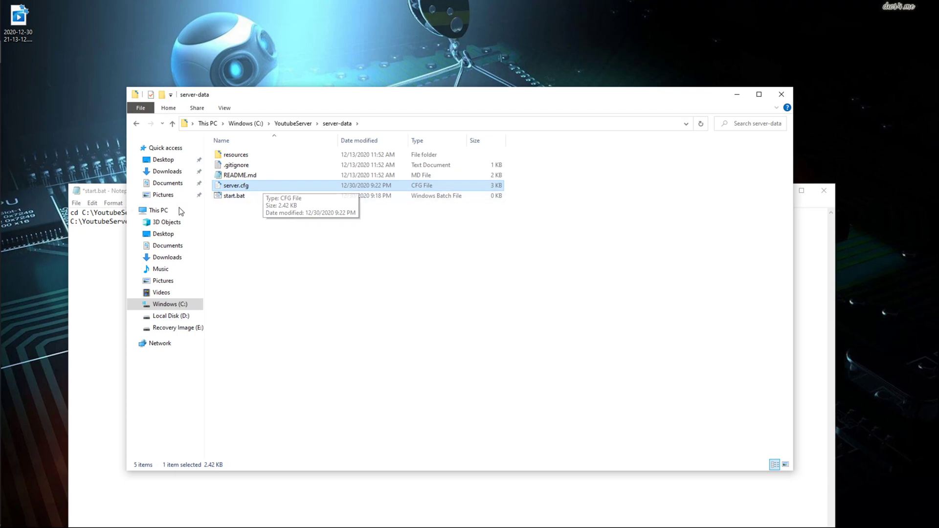
left_click(106, 245)
left_click(215, 223)
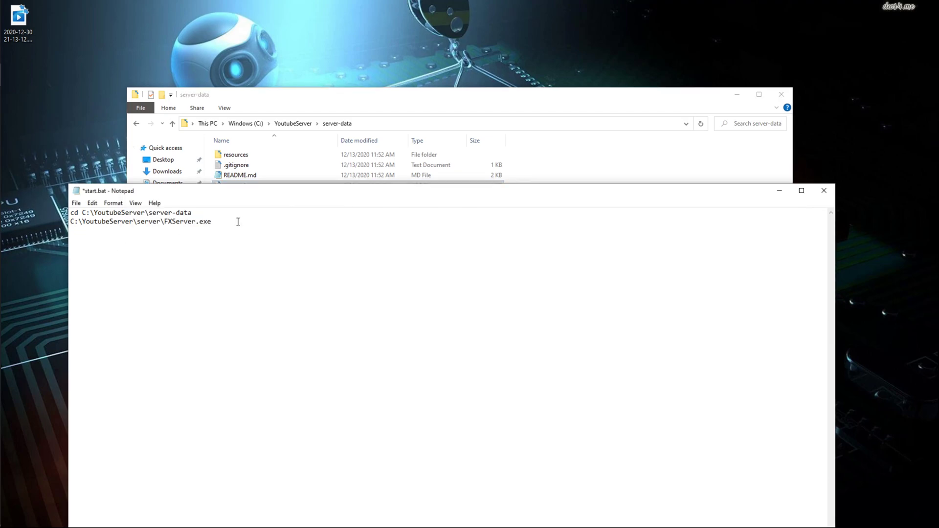
Append +exec server.cfg to the FXServer.exe line, save start.bat and close Notepad
type("+exec server.cfg")
left_click_drag(71, 222, 279, 223)
left_click(273, 260)
key("ctrl+s")
left_click(819, 192)
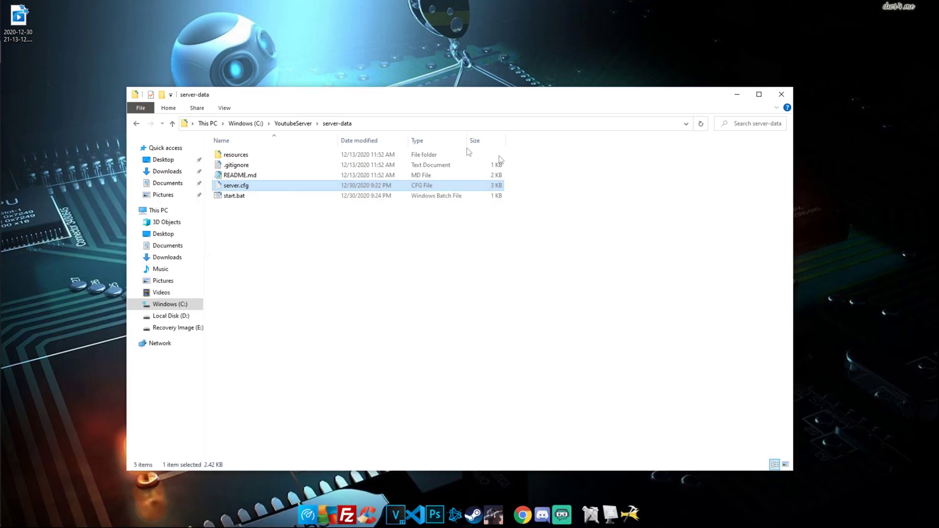
left_click_drag(359, 98, 354, 83)
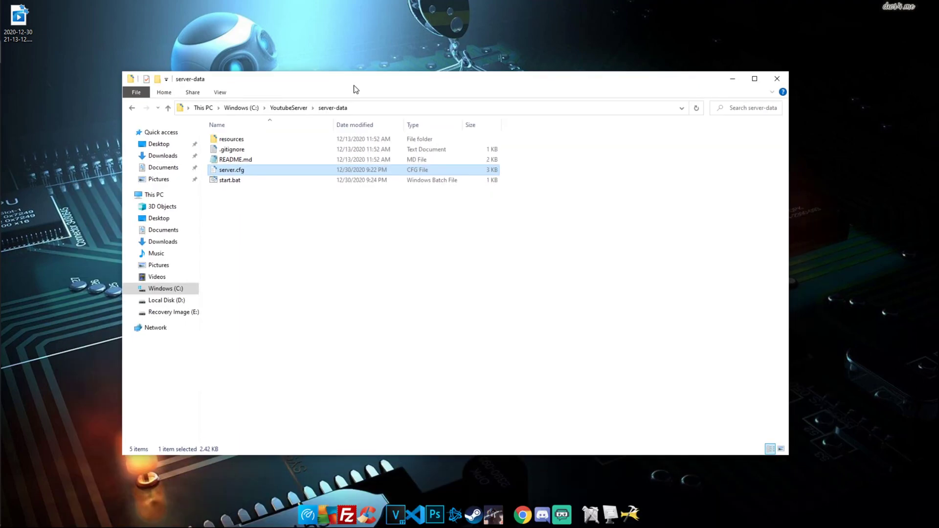
left_click(387, 272)
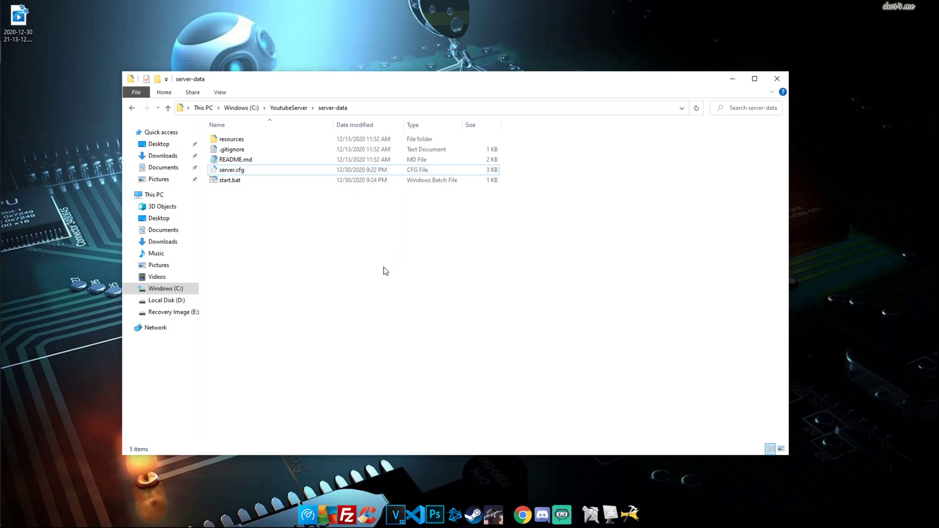
Run start.bat, then close and relaunch the FiveM server console so its license authenticates
double_click(264, 181)
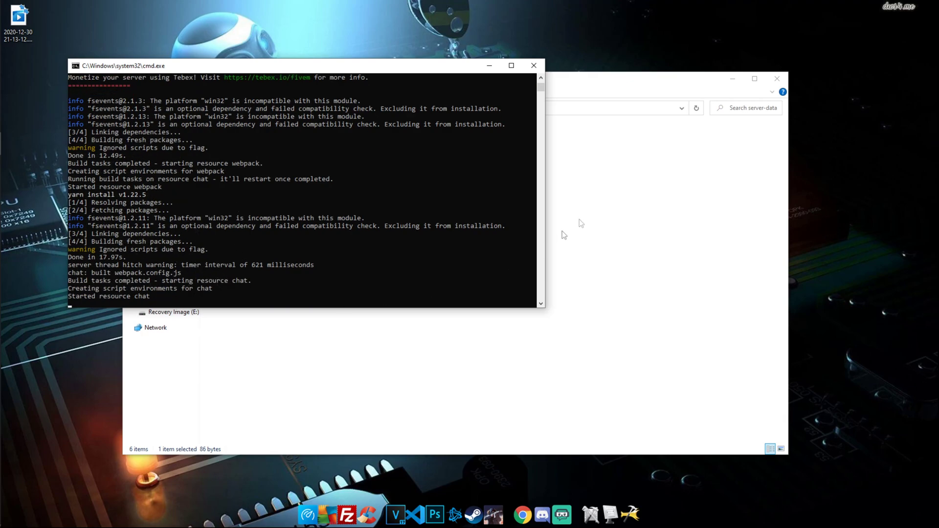
left_click(534, 65)
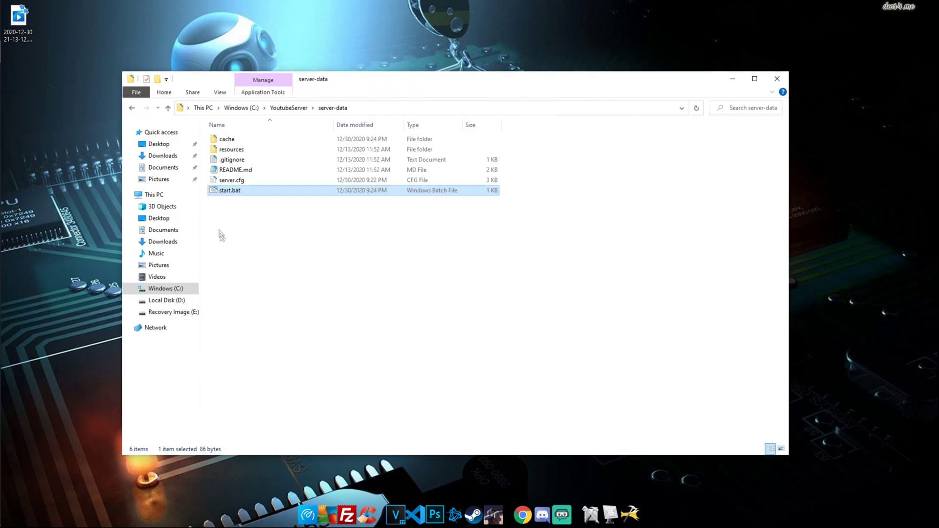
double_click(244, 193)
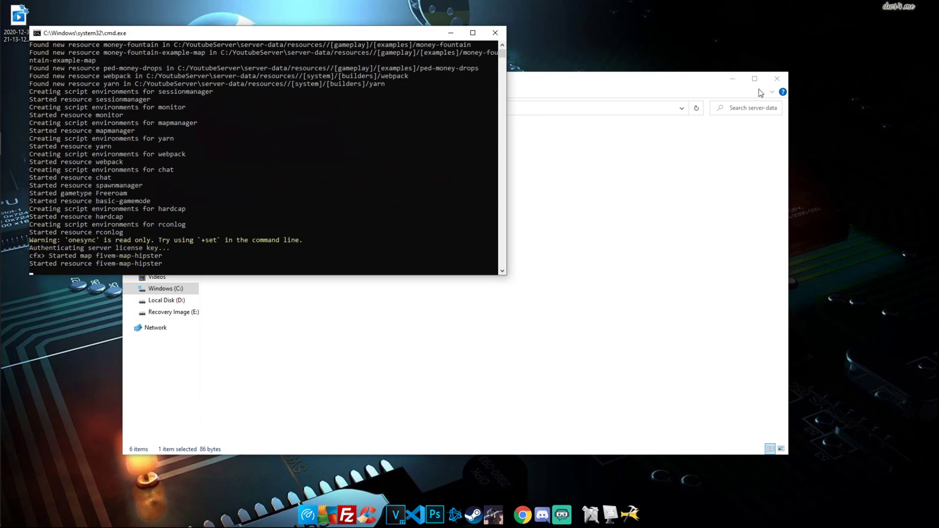
Minimise the server-data window, shift the running server console aside, and bring up Windows search
left_click(733, 80)
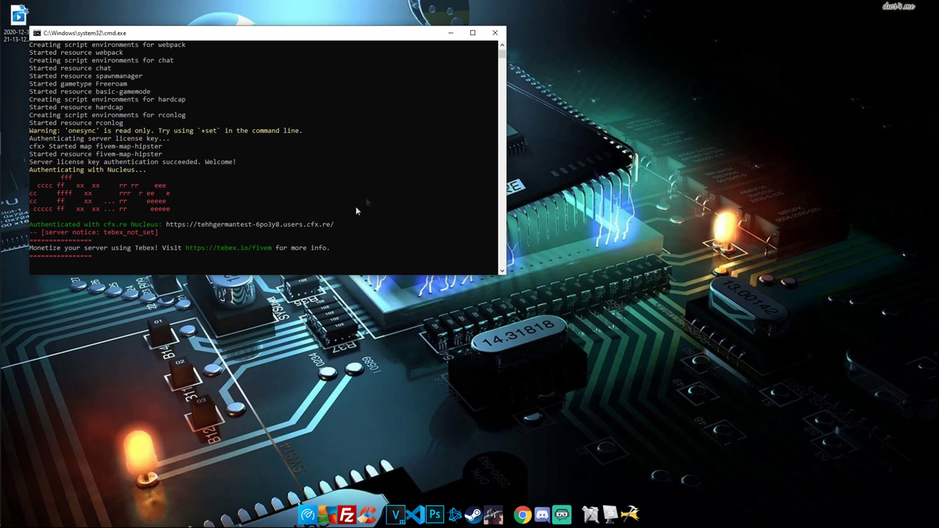
left_click_drag(400, 35, 393, 29)
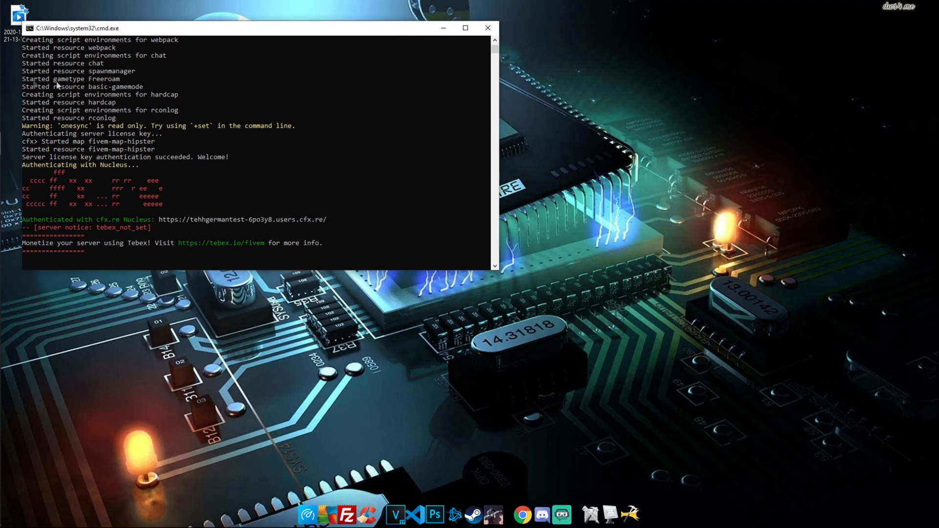
mouse_move(2, 80)
left_click(15, 29)
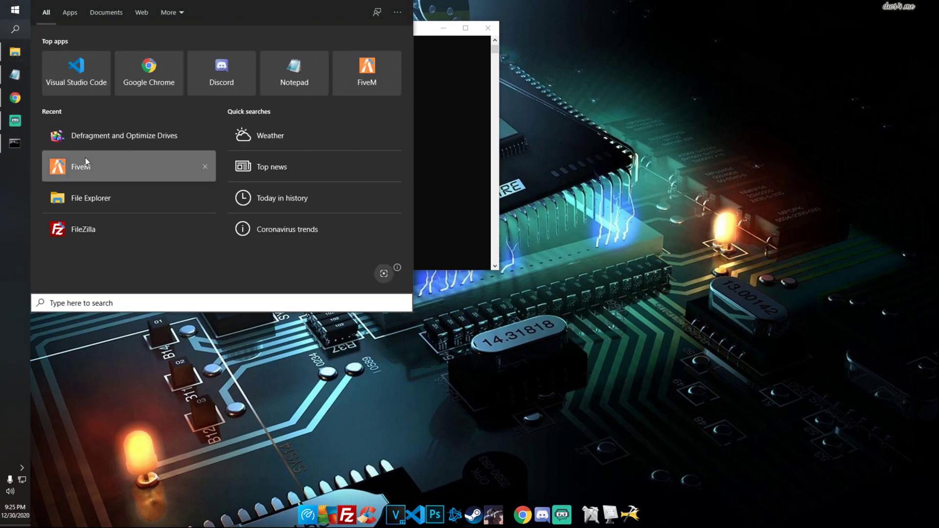
Launch FiveM, turn on Dev mode's 'enable the localhost menu item' setting, and go back home
left_click(85, 160)
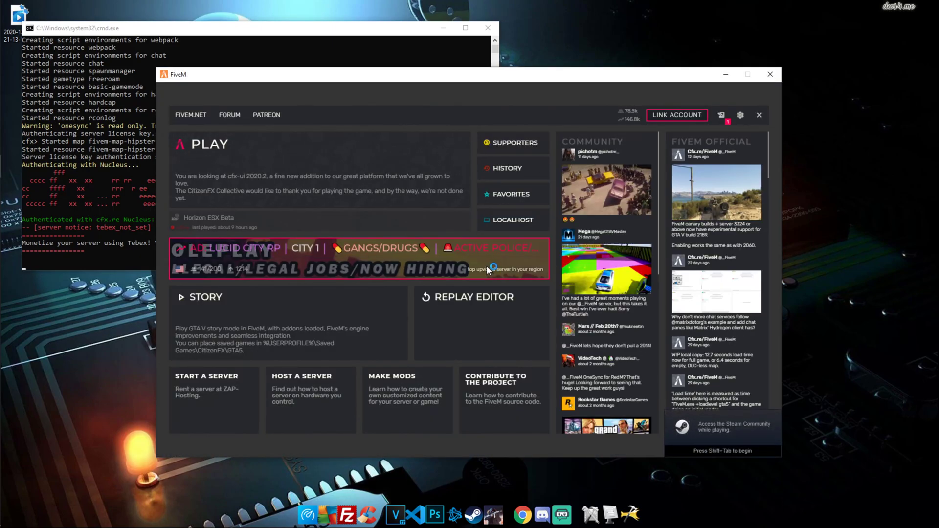
left_click(742, 116)
scroll(406, 286, "down", 4)
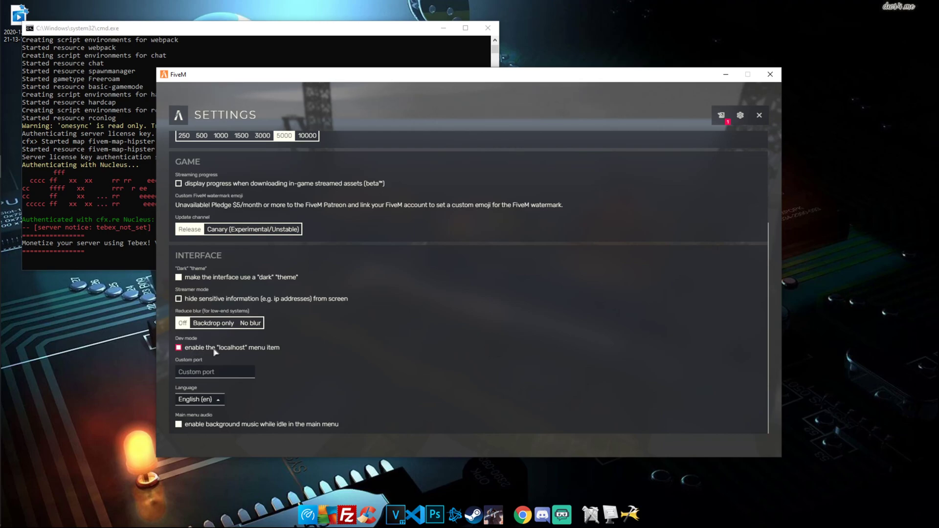
left_click(197, 349)
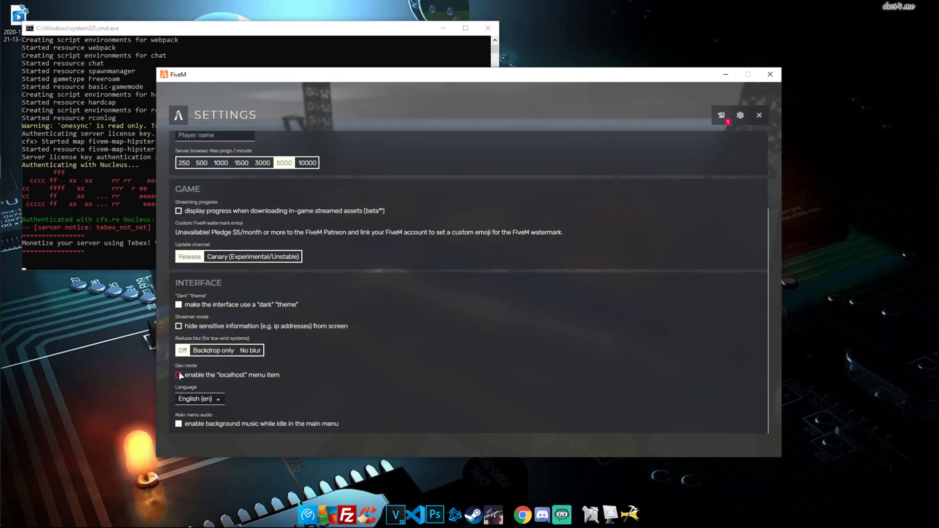
left_click(178, 375)
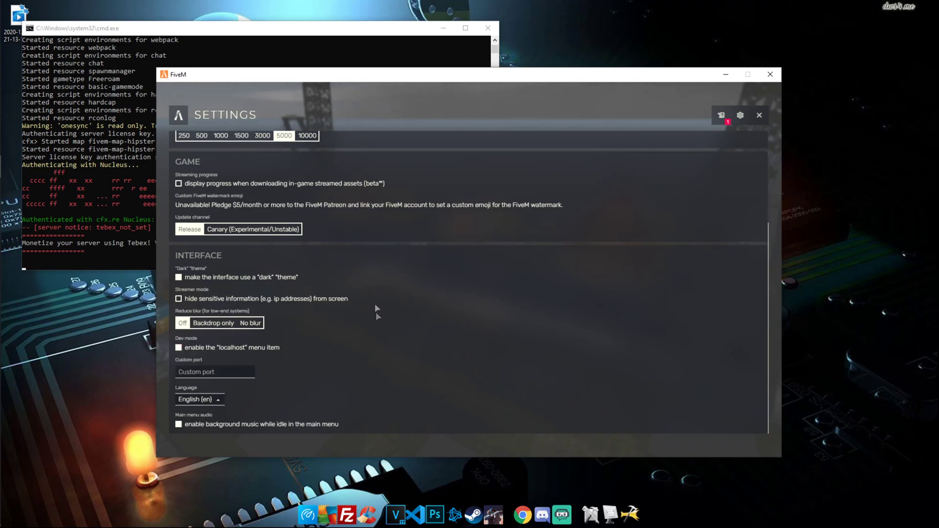
left_click(181, 118)
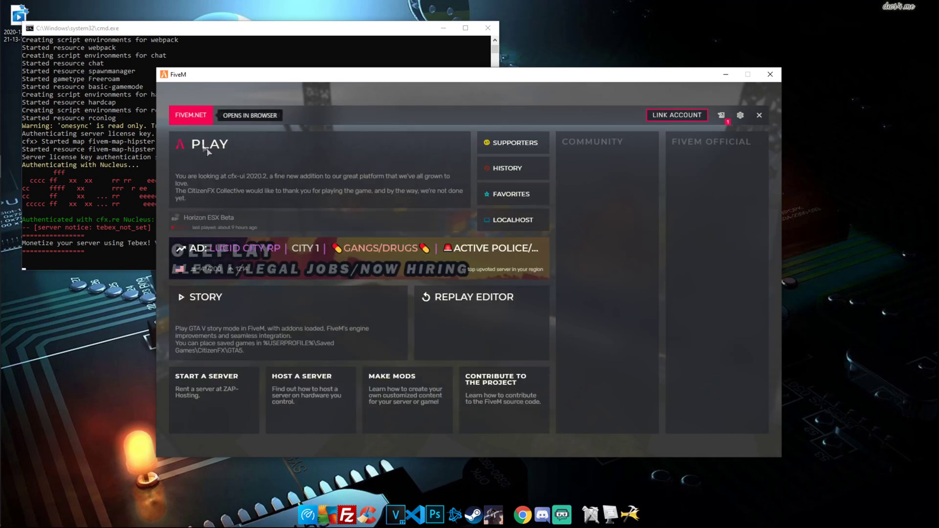
Connect FiveM to the Localhost server and wait until it loads into the Youtube Test Server world
left_click(246, 163)
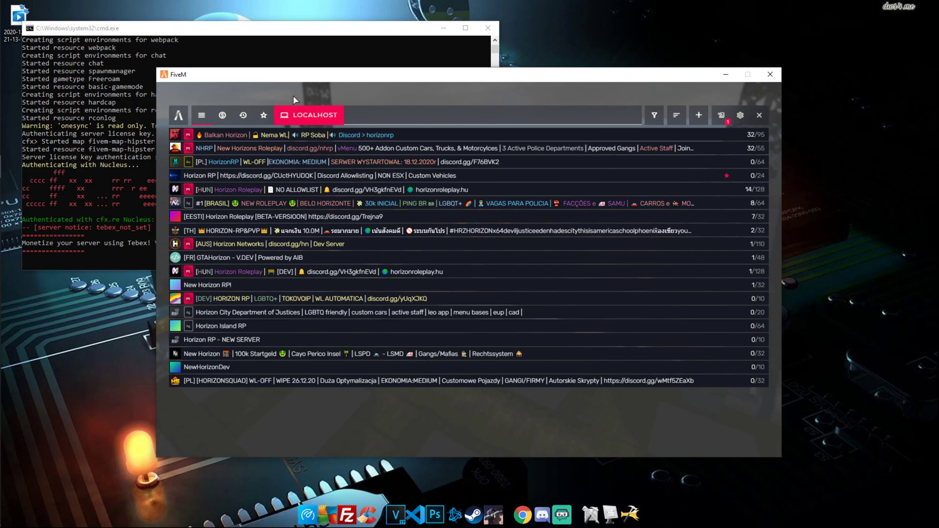
left_click(294, 115)
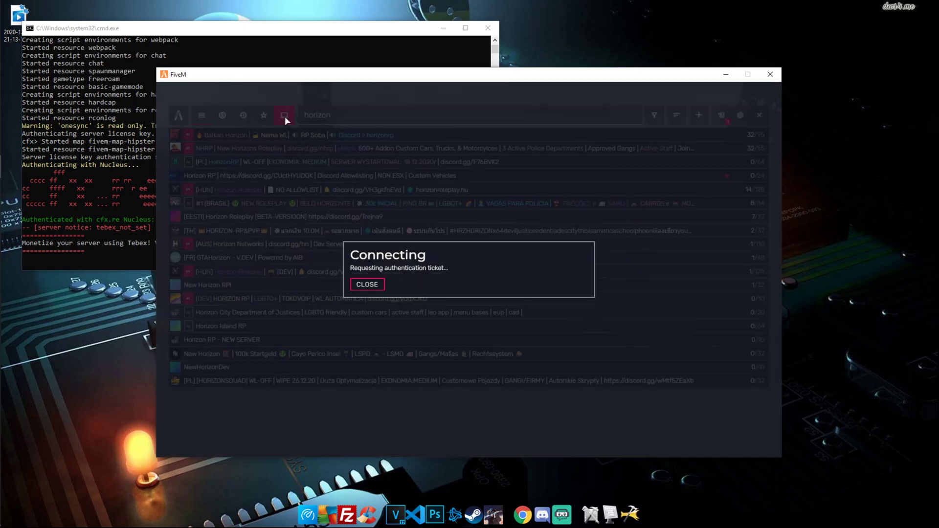
left_click_drag(350, 80, 460, 101)
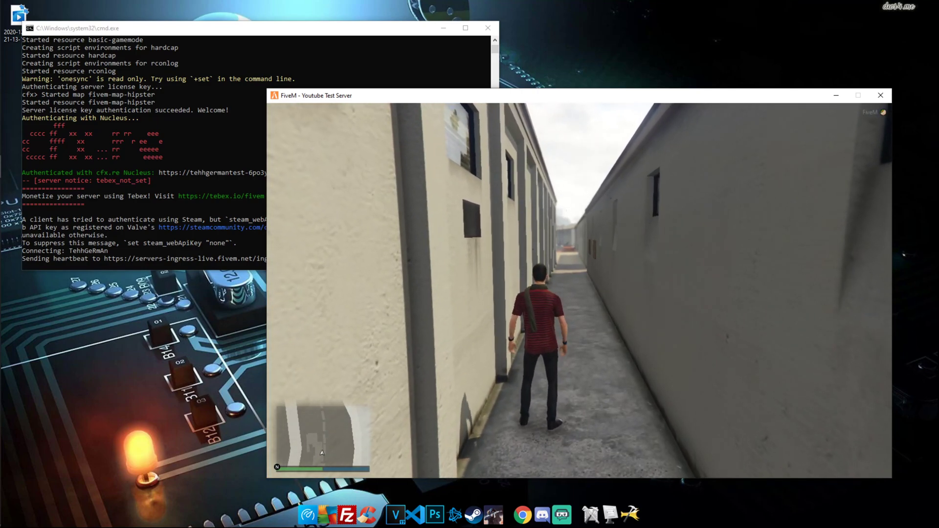
key("super")
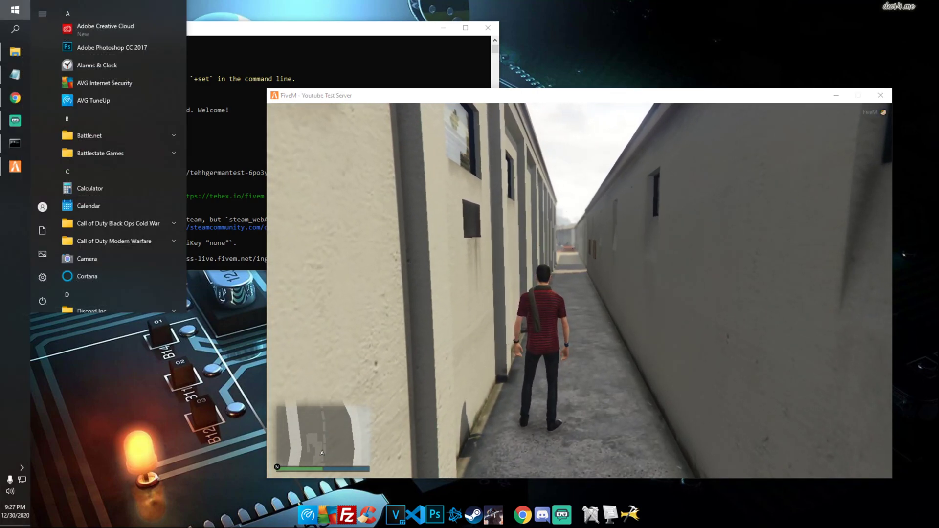